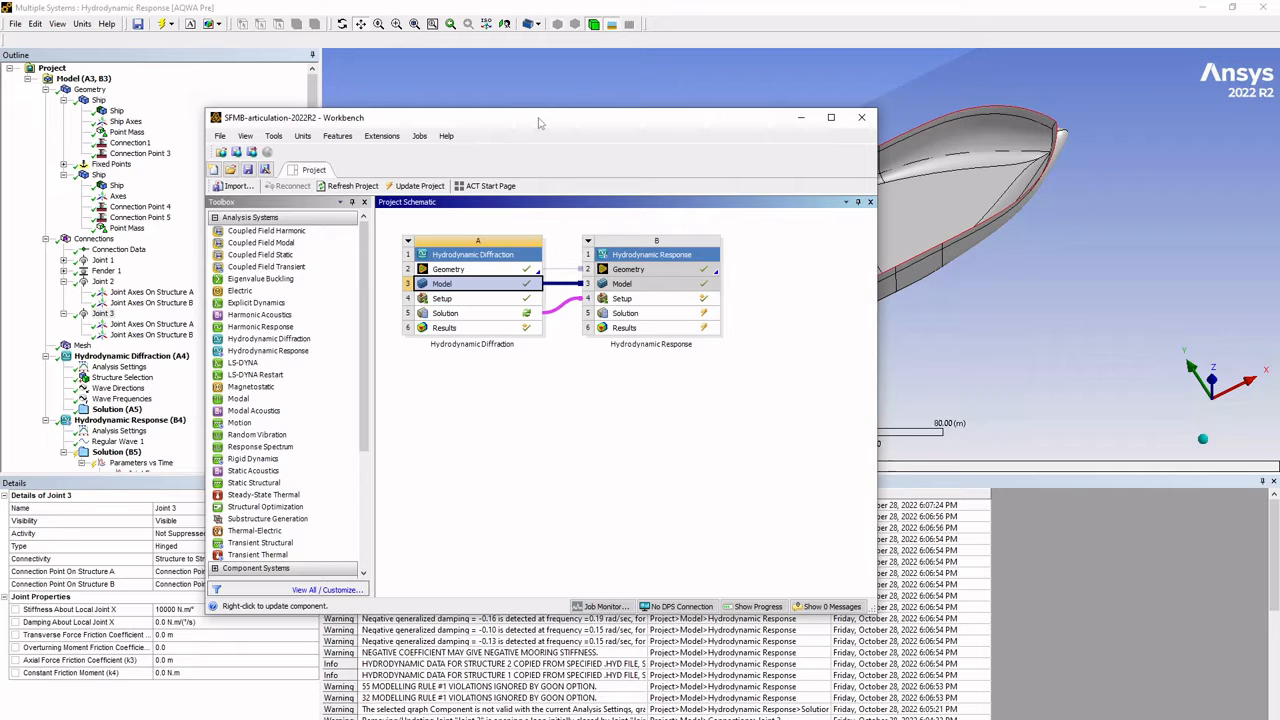
- Move the Workbench project window aside and examine Joint 2, Joint 3 and the Hydrodynamic Response analysis settings
drag(541, 123, 0, 129)
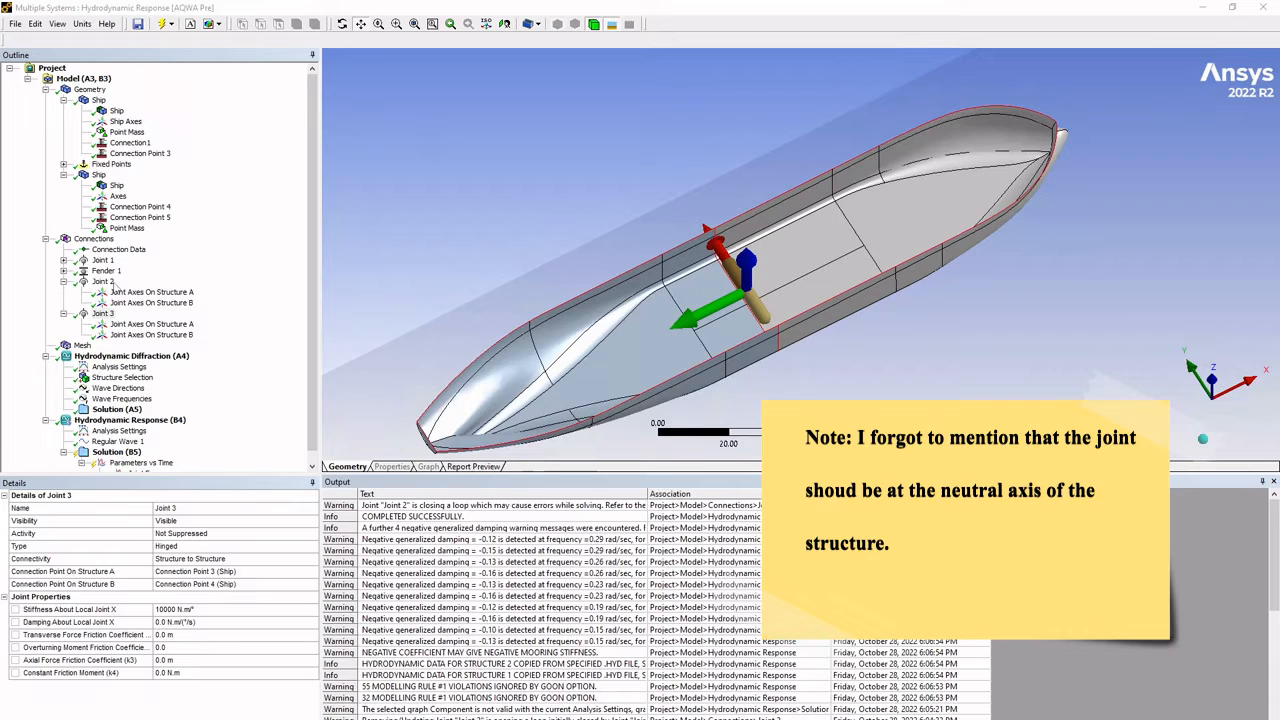
click(103, 281)
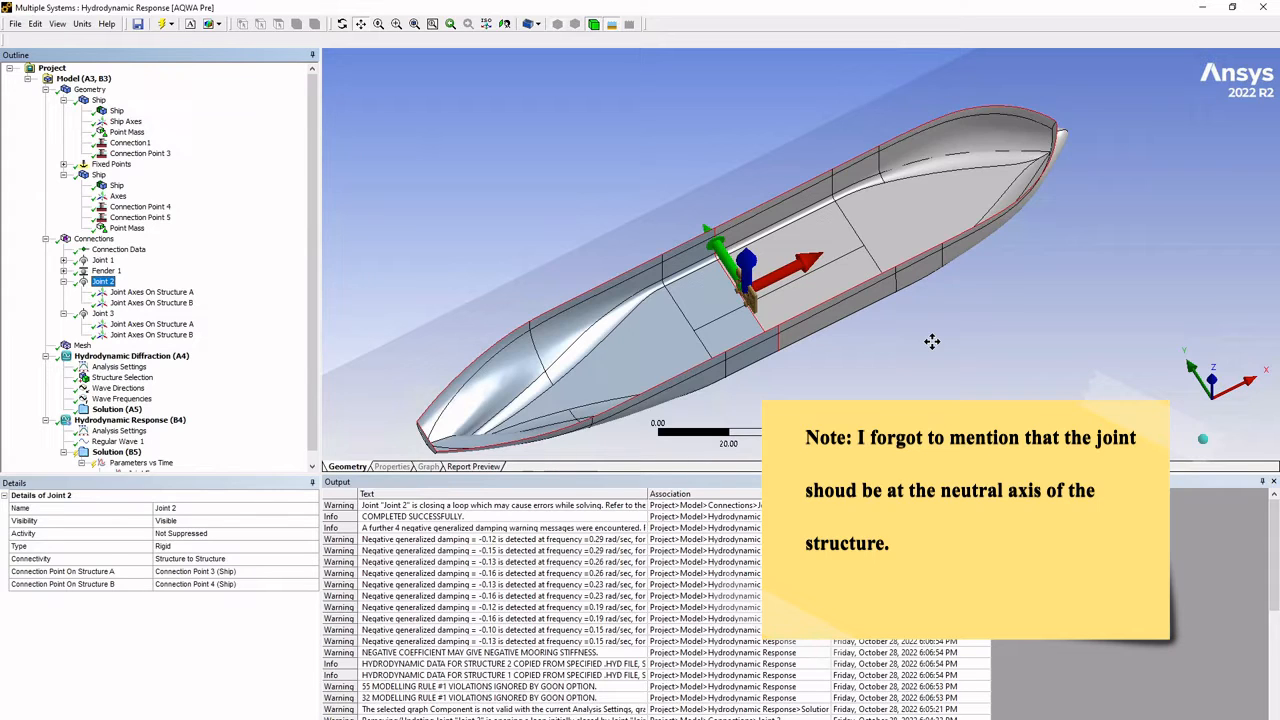
click(102, 313)
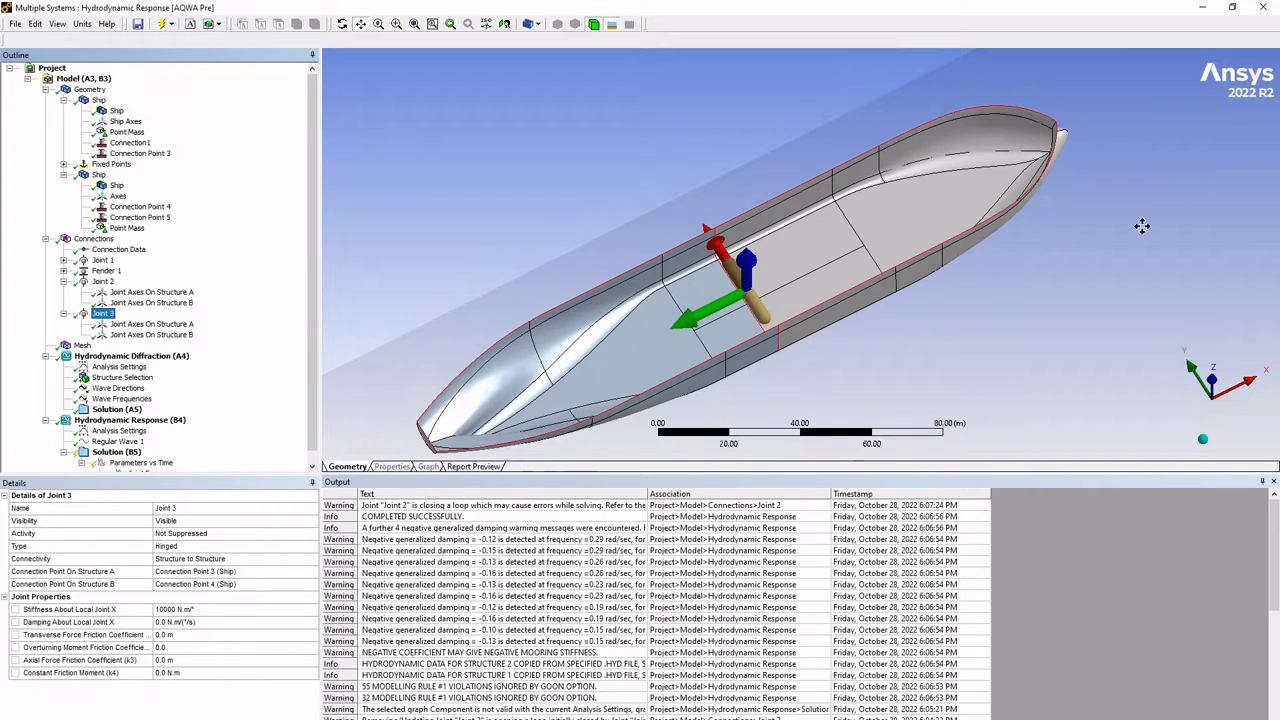
scroll(219, 381, down, 1)
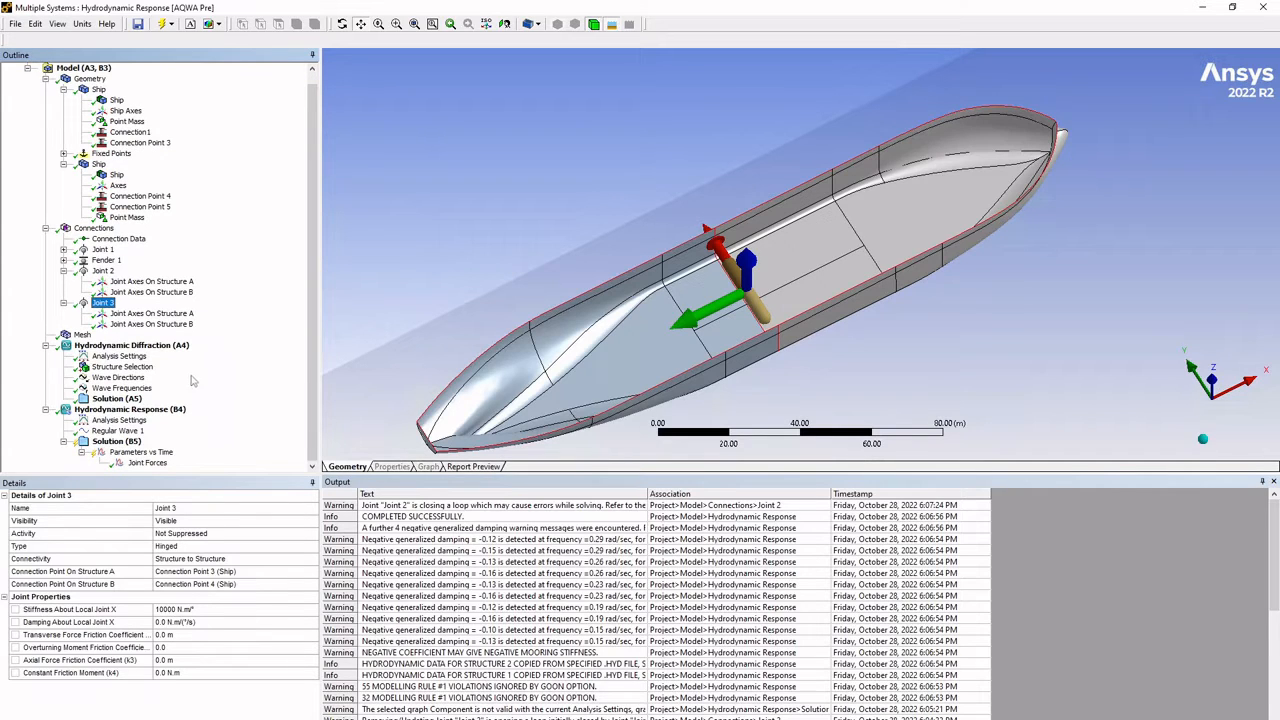
click(114, 422)
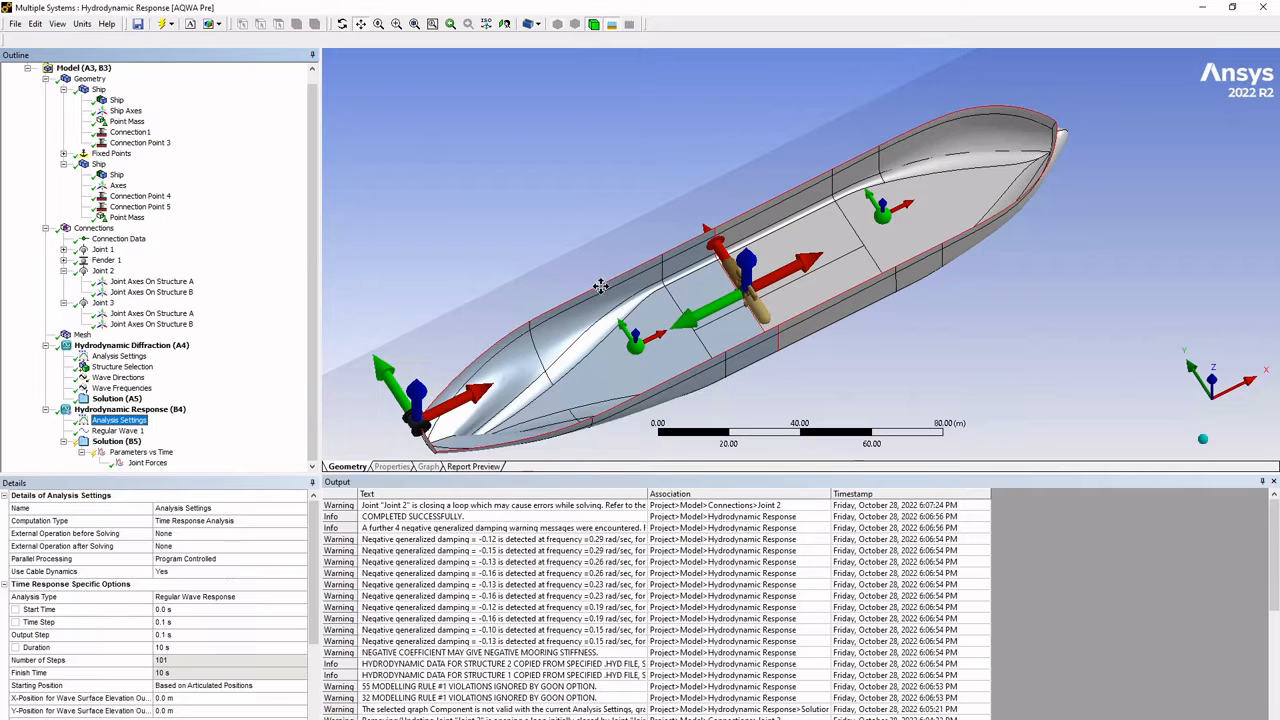
- Suppress Joint 3 in the model's connections
click(103, 302)
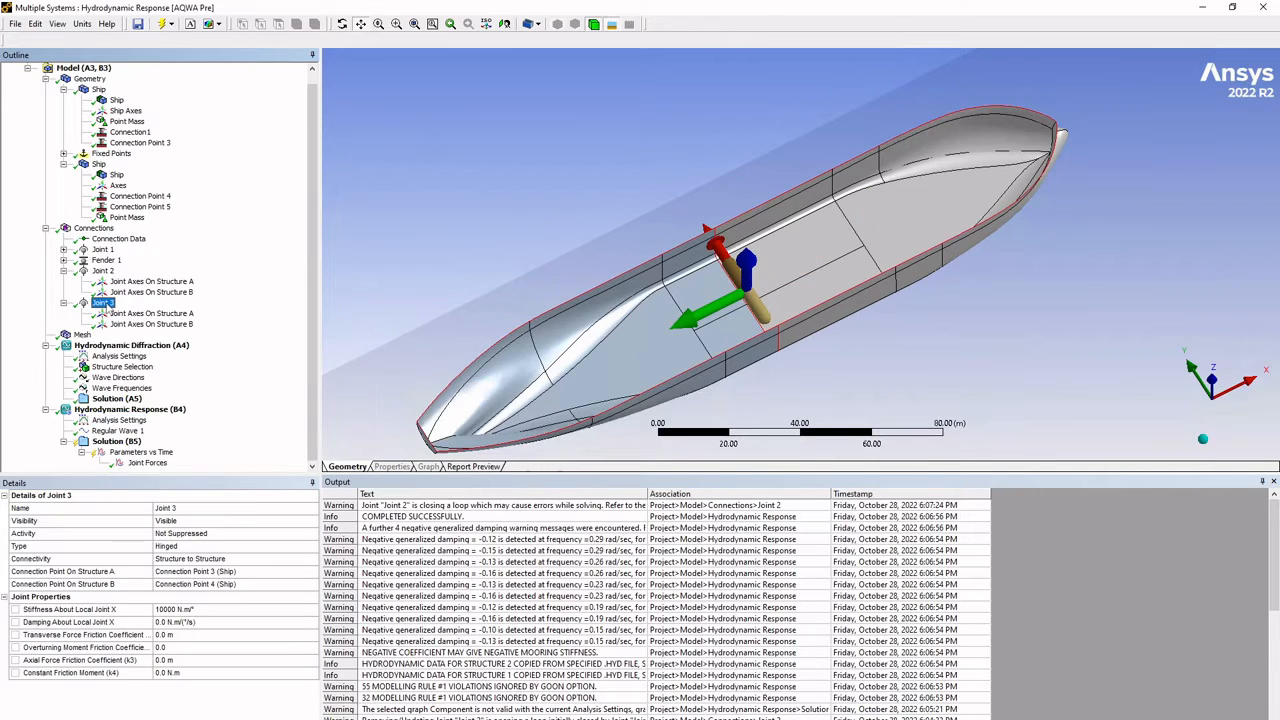
right_click(105, 303)
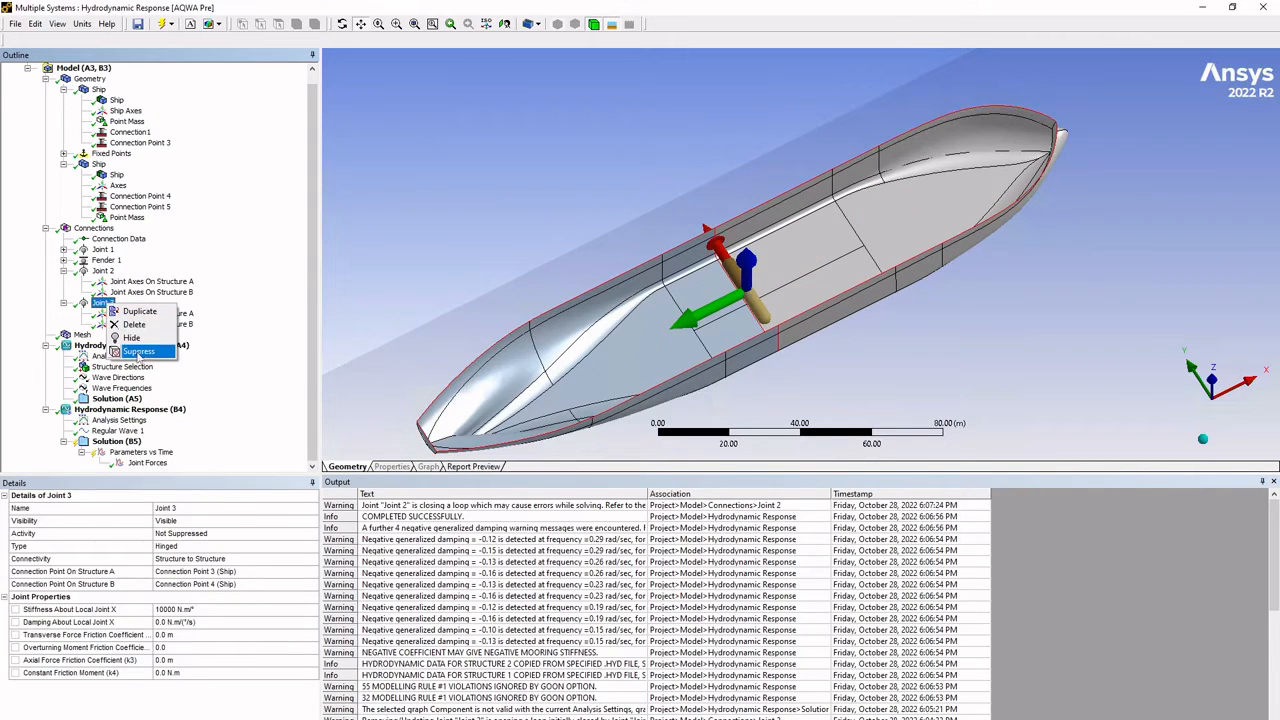
click(140, 353)
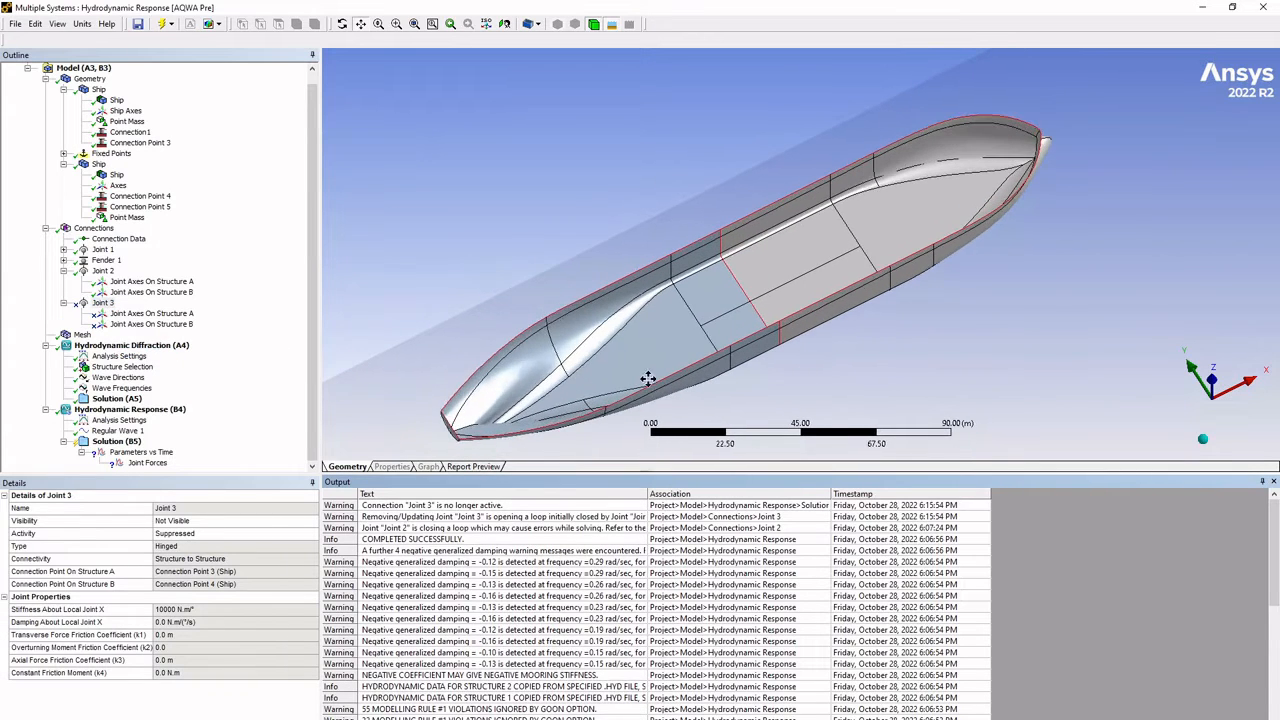
- Enlarge the details area and show the axis system choices for joint reactions in the Hydrodynamic Response analysis settings
click(112, 424)
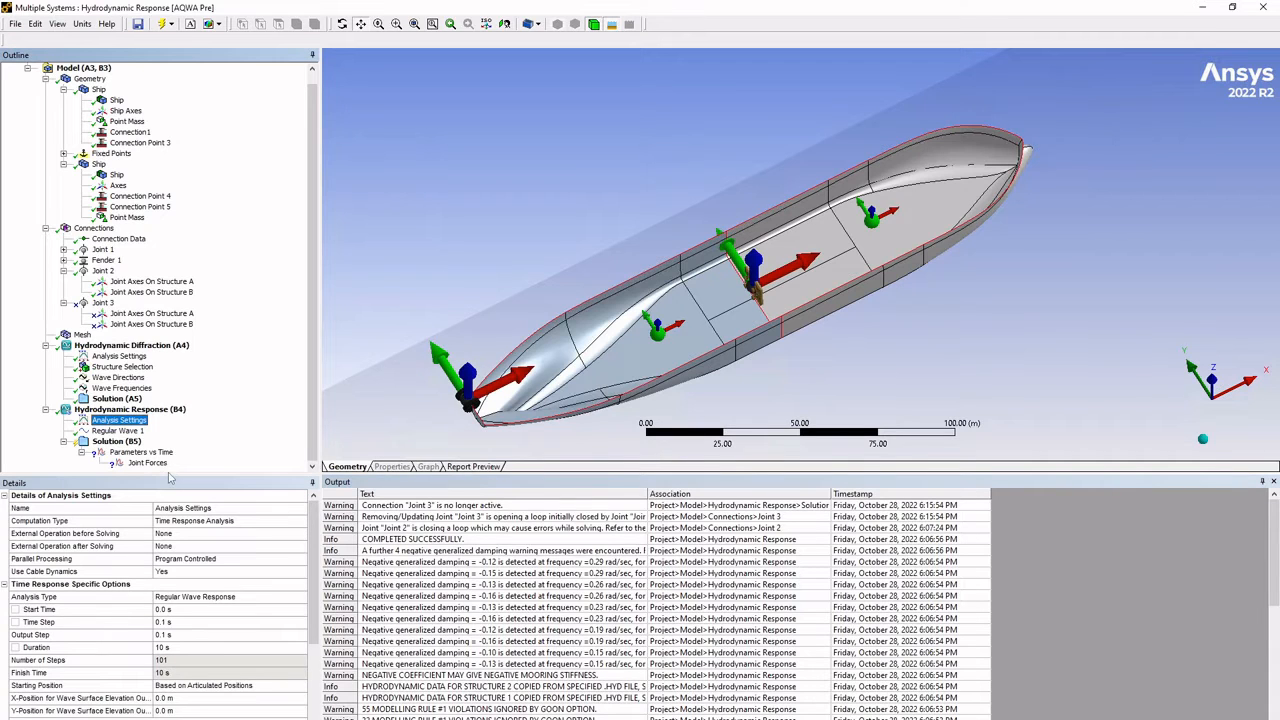
drag(170, 477, 193, 405)
scroll(193, 400, down, 2)
scroll(150, 648, down, 3)
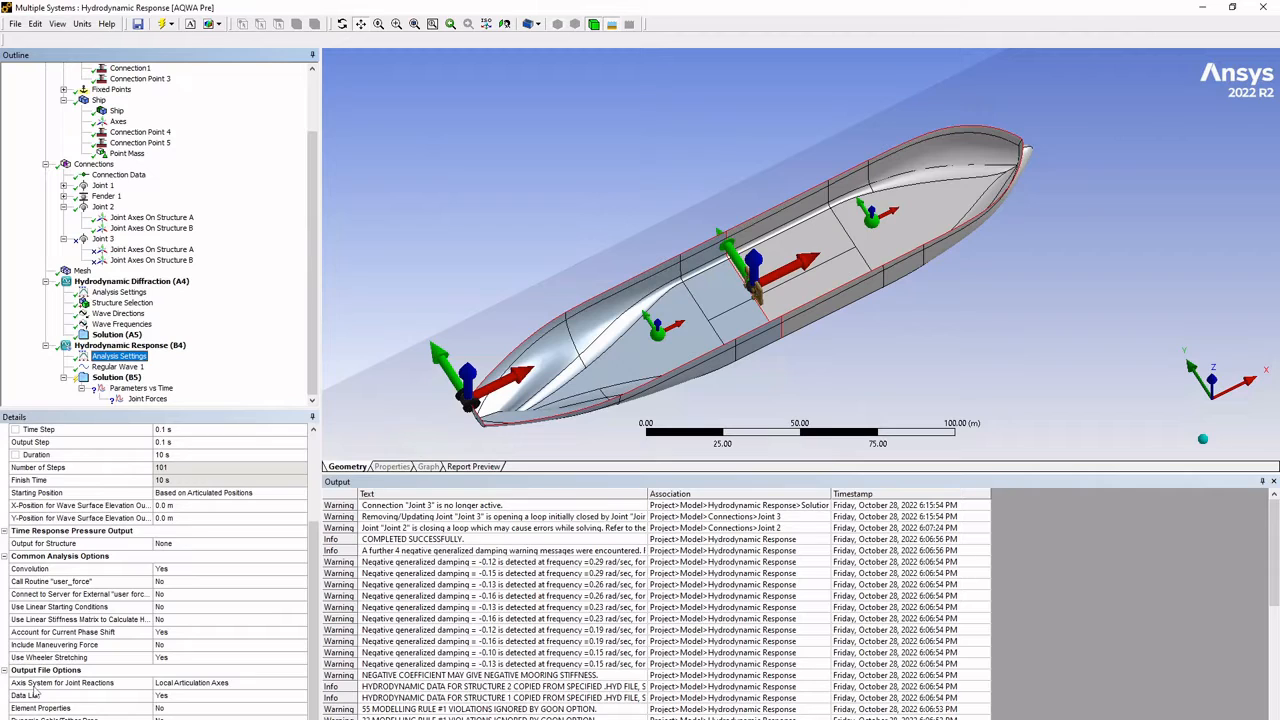
click(298, 682)
click(301, 682)
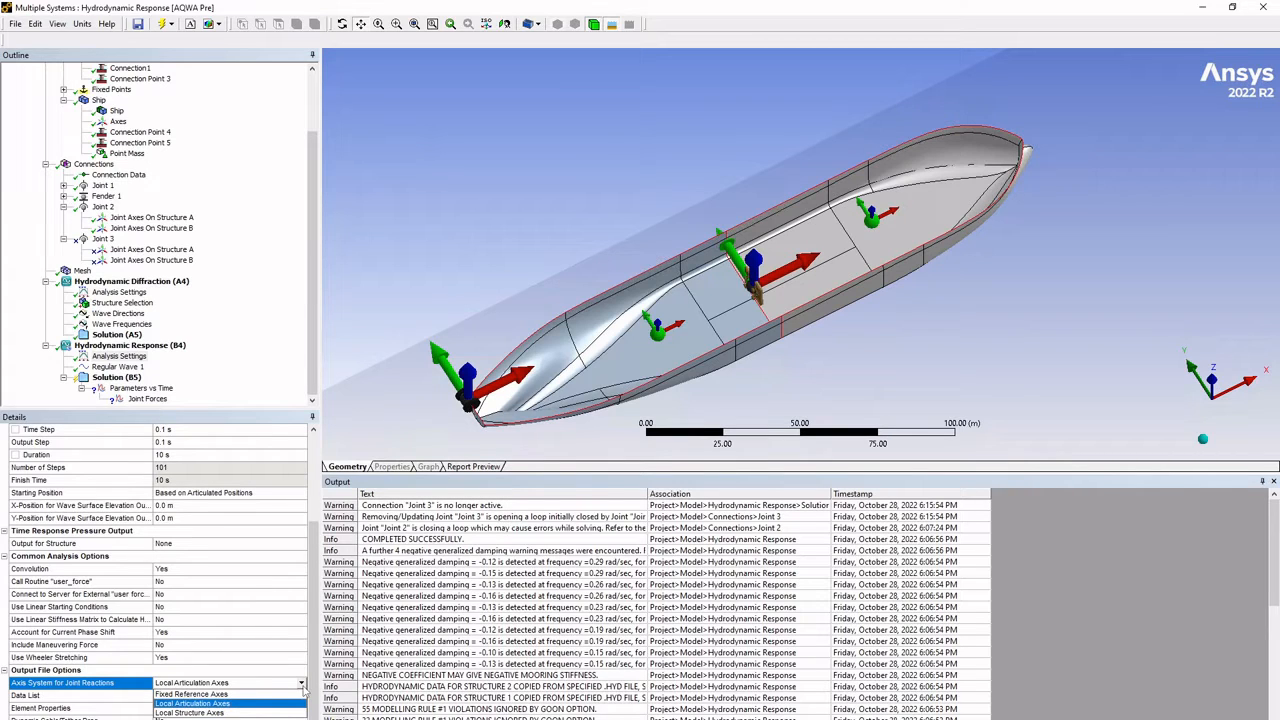
- Check the Joint Forces result's line inputs, and list the joint reaction axis system options again
click(147, 399)
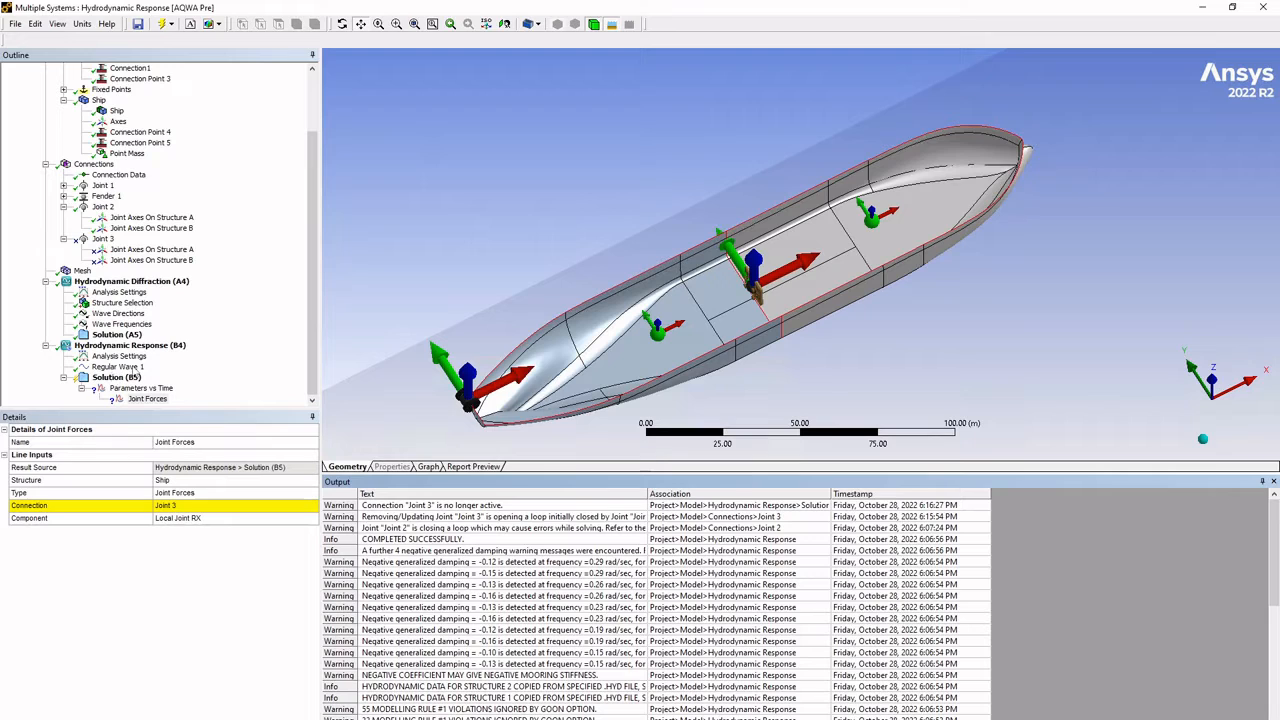
click(133, 357)
scroll(300, 665, down, 5)
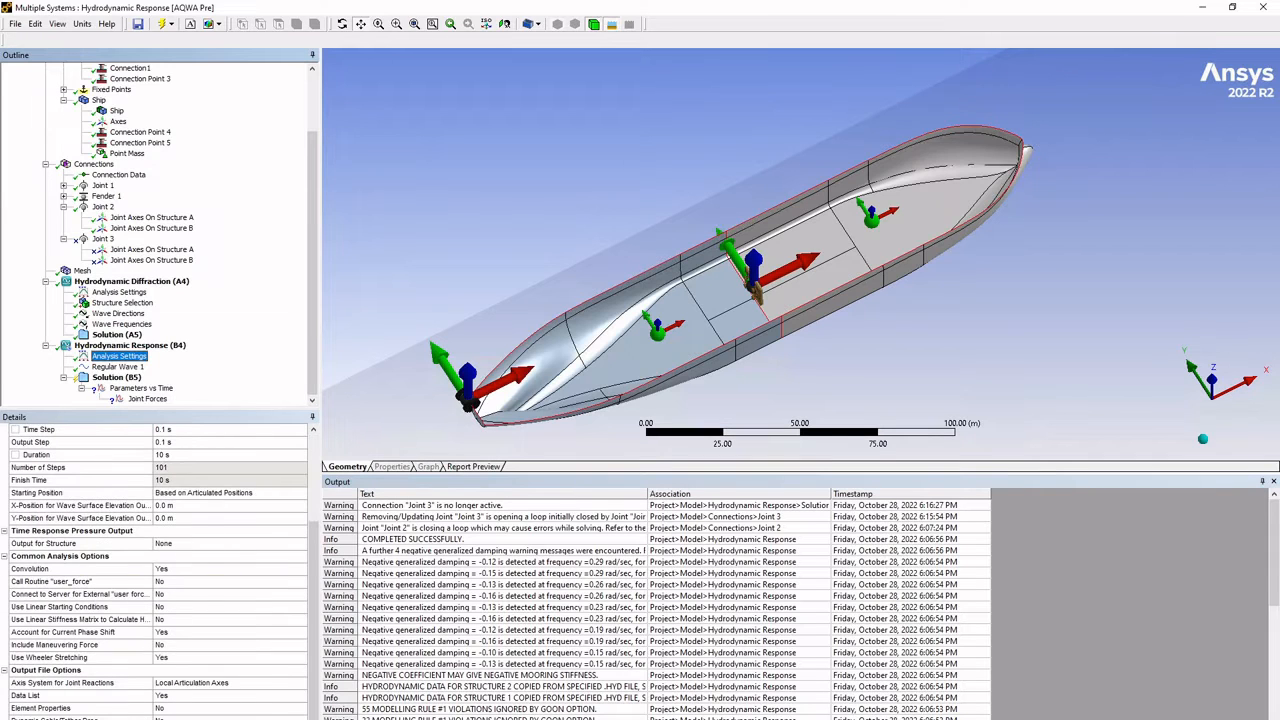
click(298, 684)
click(300, 684)
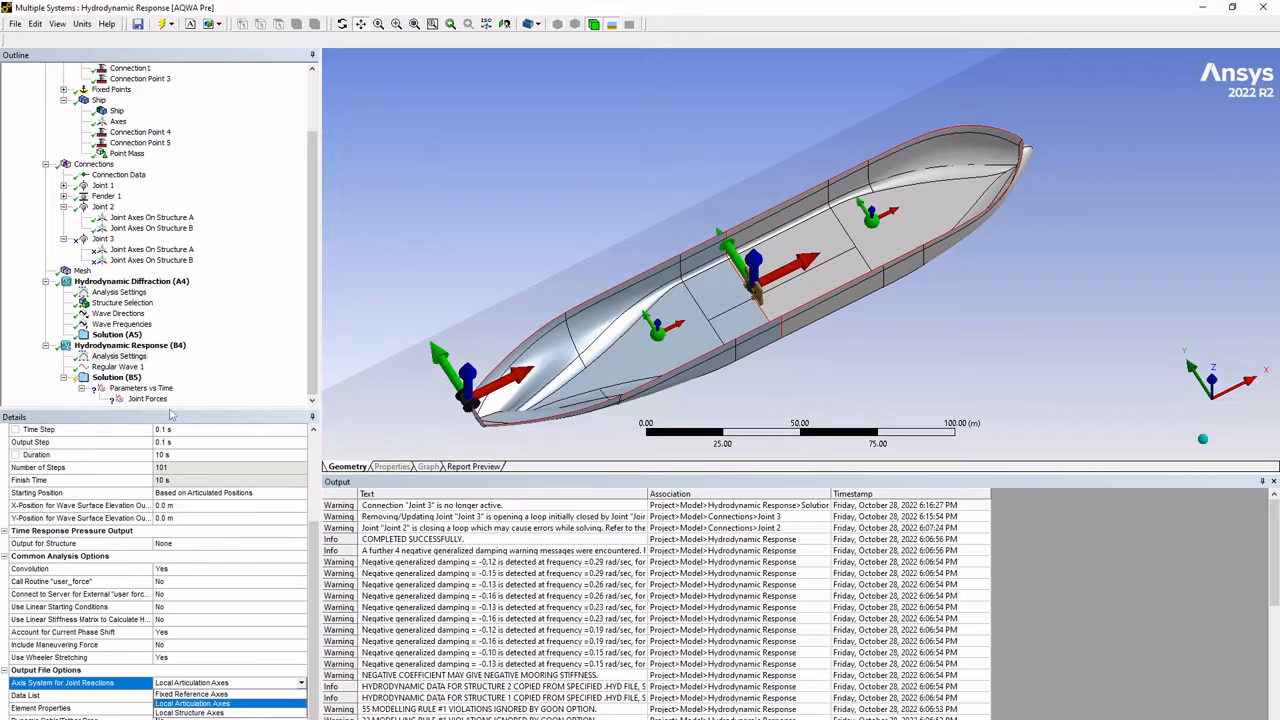
- Examine the joint types available for Joint 2, keeping its current type
click(103, 207)
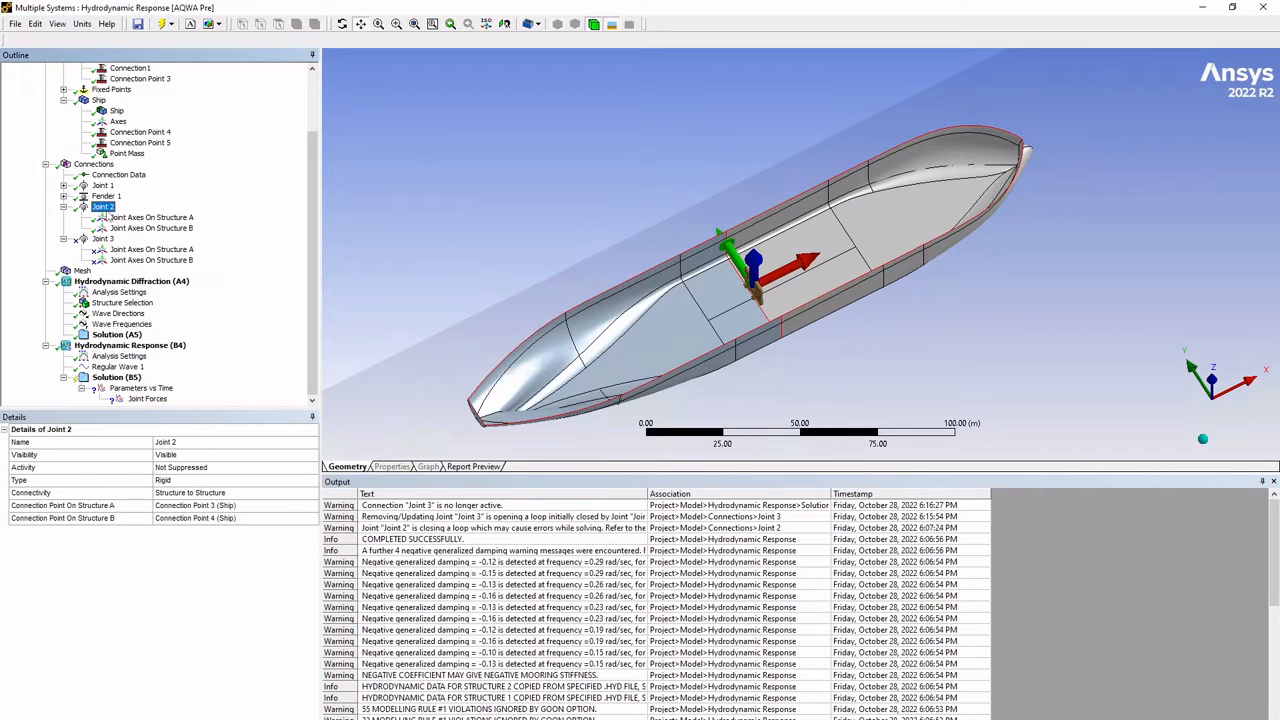
click(310, 481)
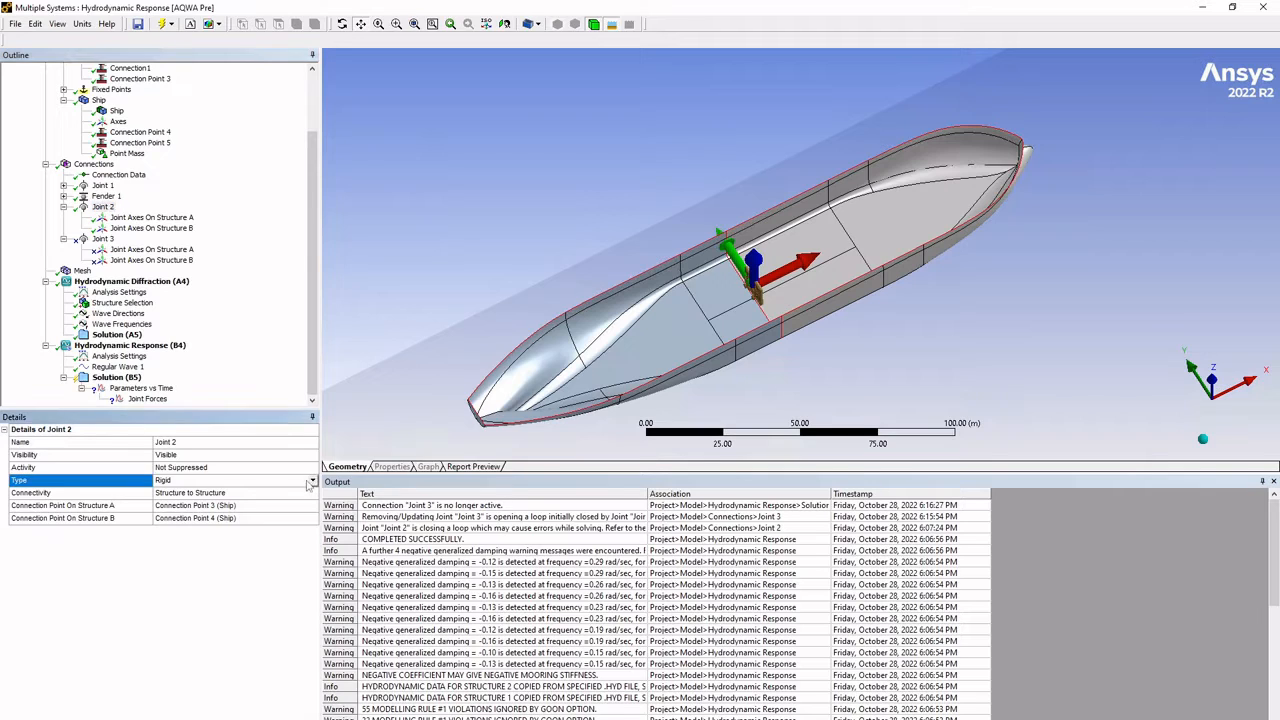
click(312, 481)
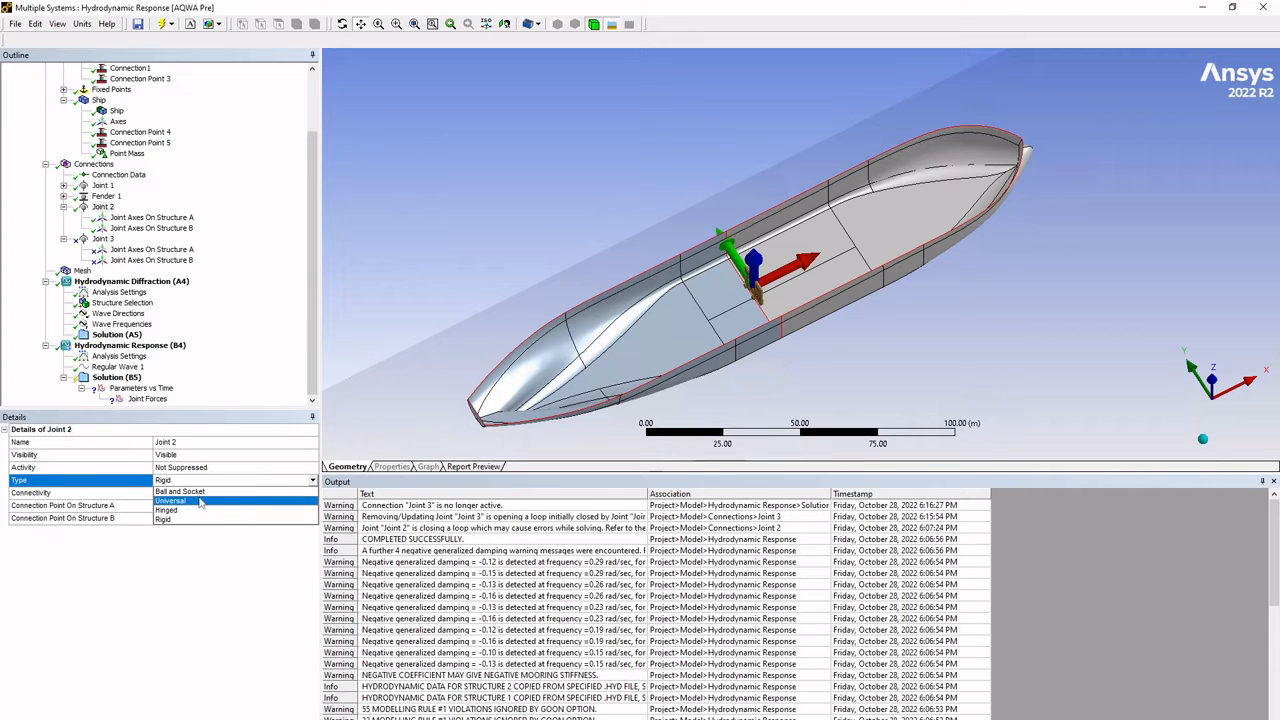
click(217, 348)
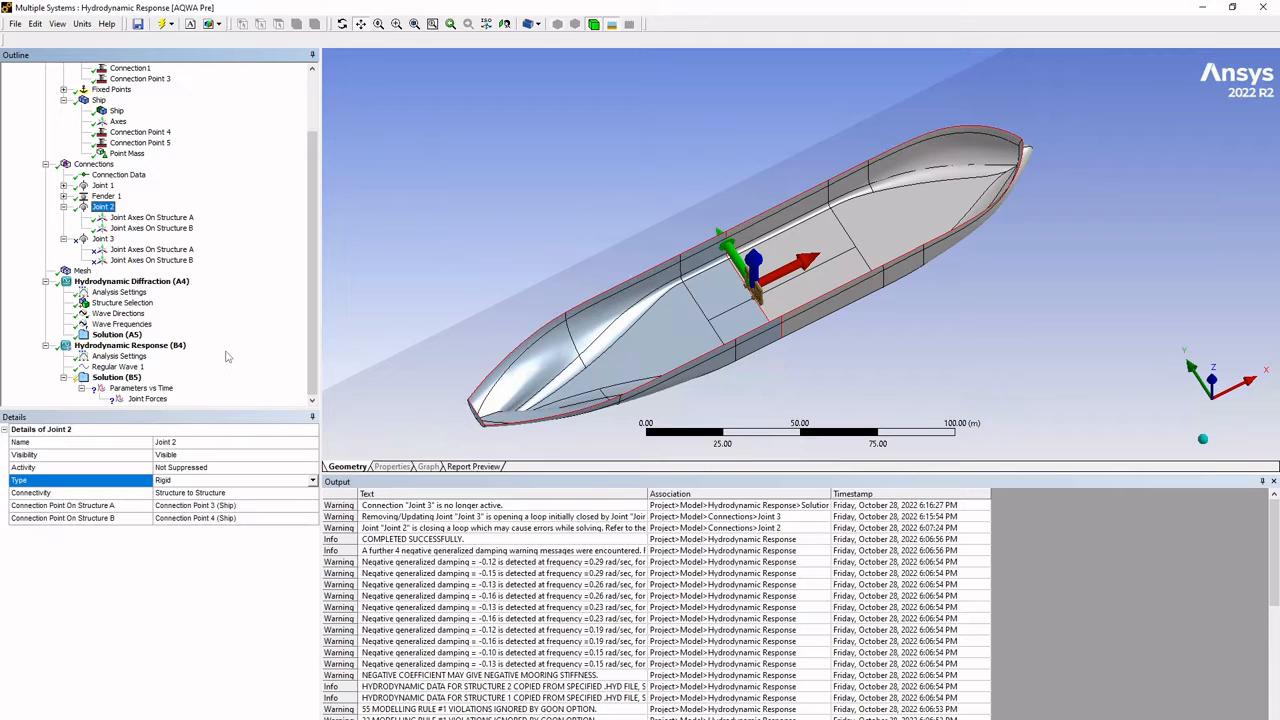
- Set the axis system for joint reactions to Local Structure Axes in the Hydrodynamic Response analysis settings
click(128, 359)
scroll(235, 607, down, 3)
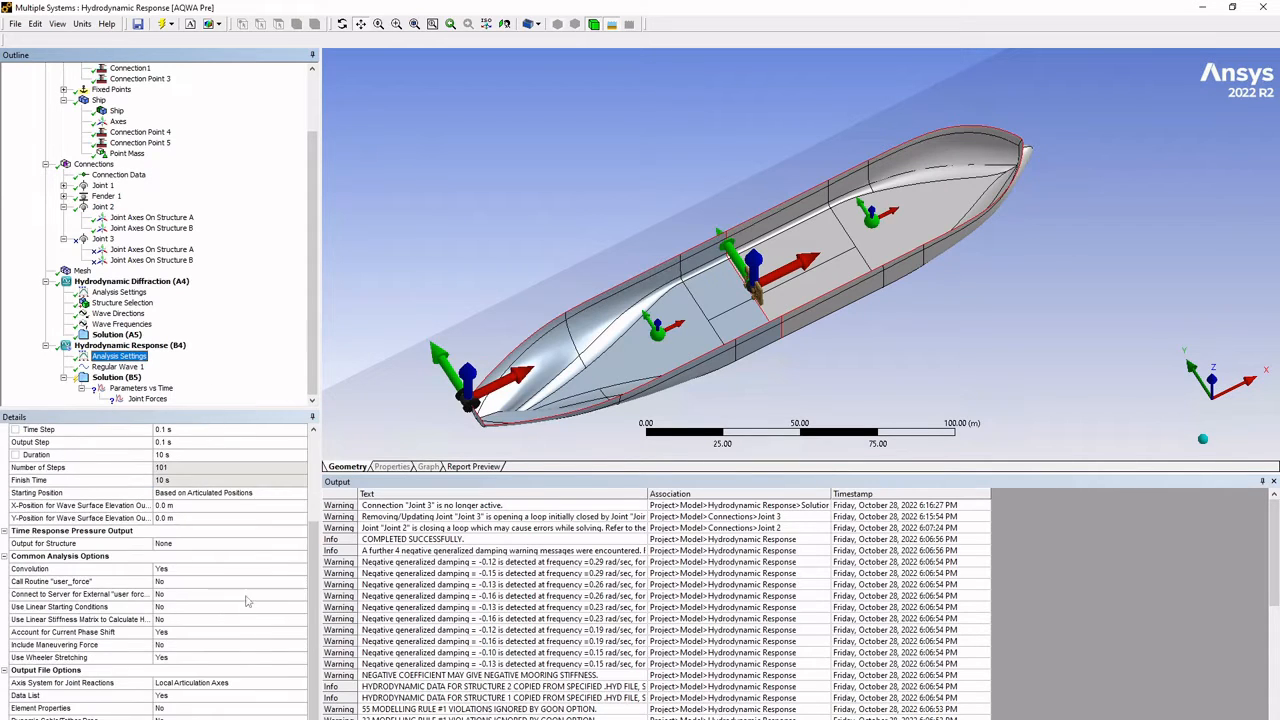
click(300, 688)
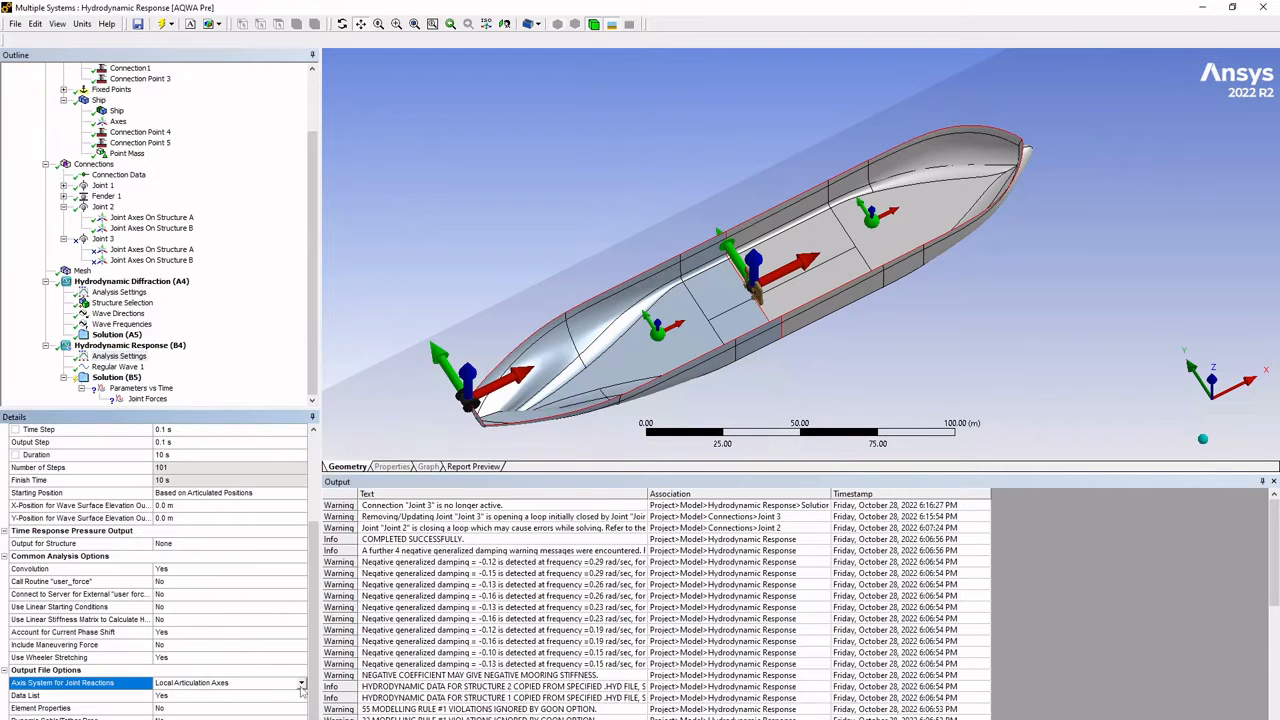
click(301, 684)
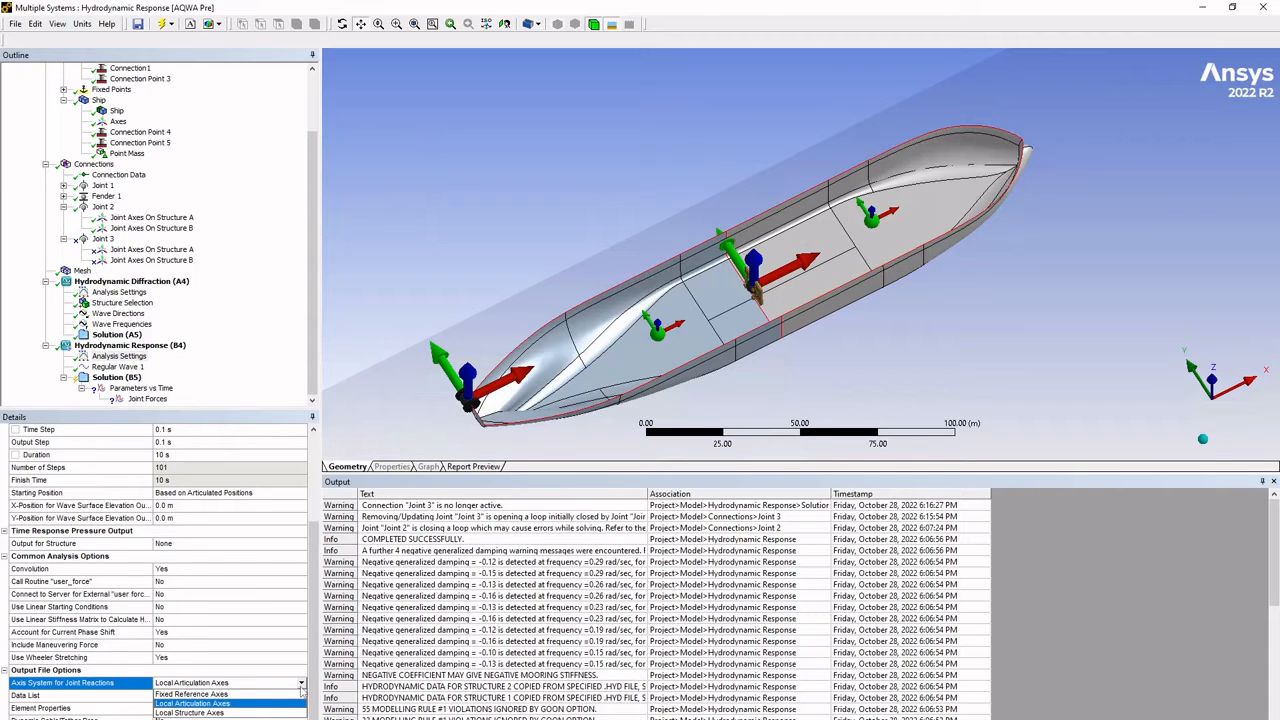
click(261, 712)
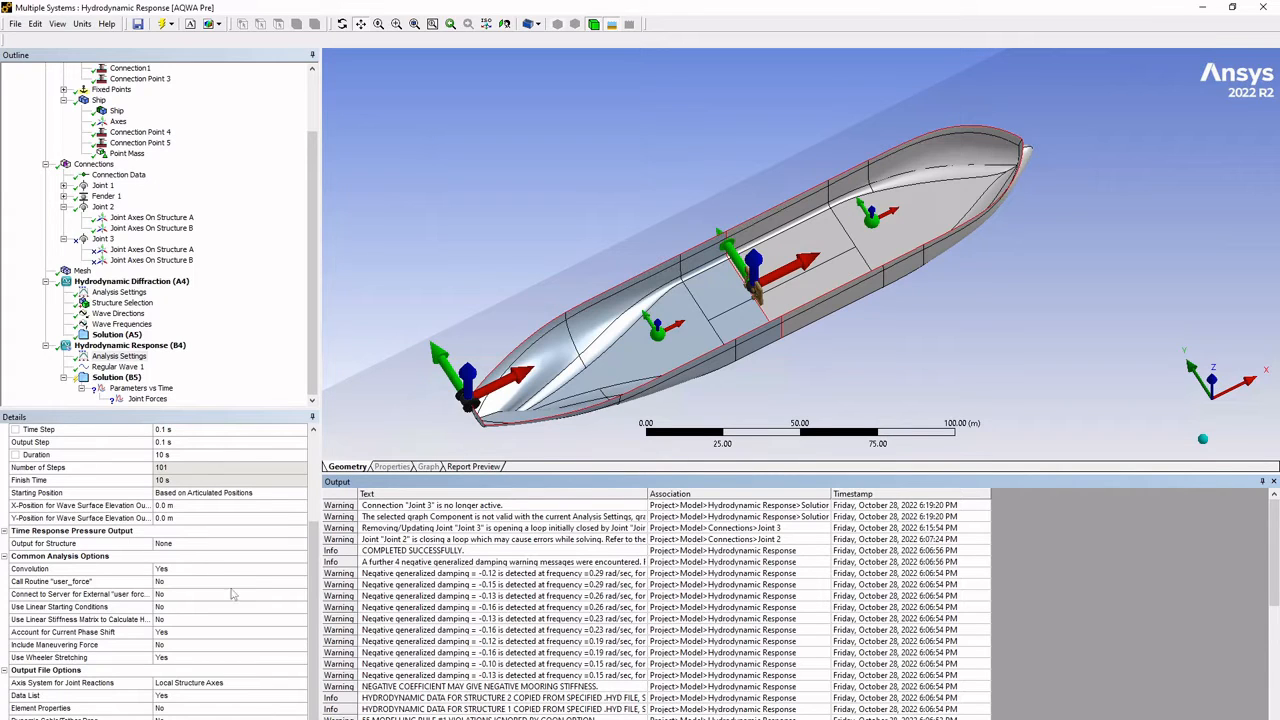
- Compare the Joint Forces result's connection and component with the response's output file options, and check the details of Joint 2
click(150, 400)
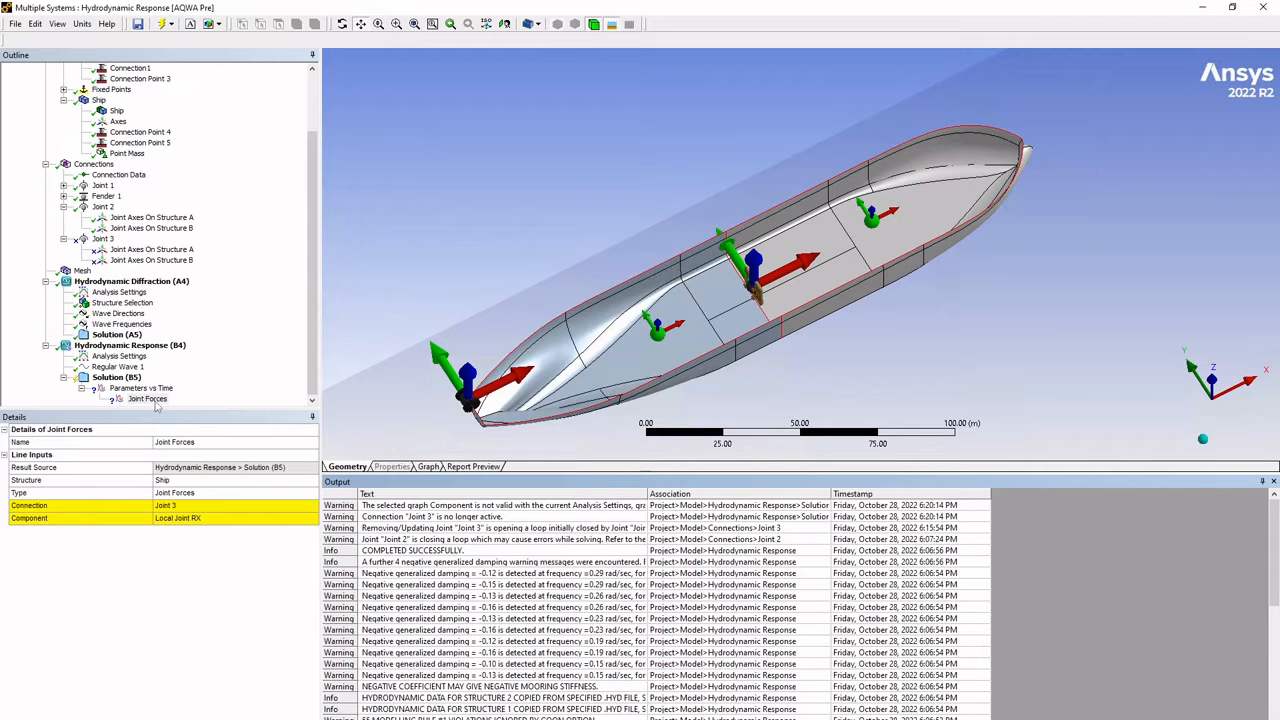
click(118, 356)
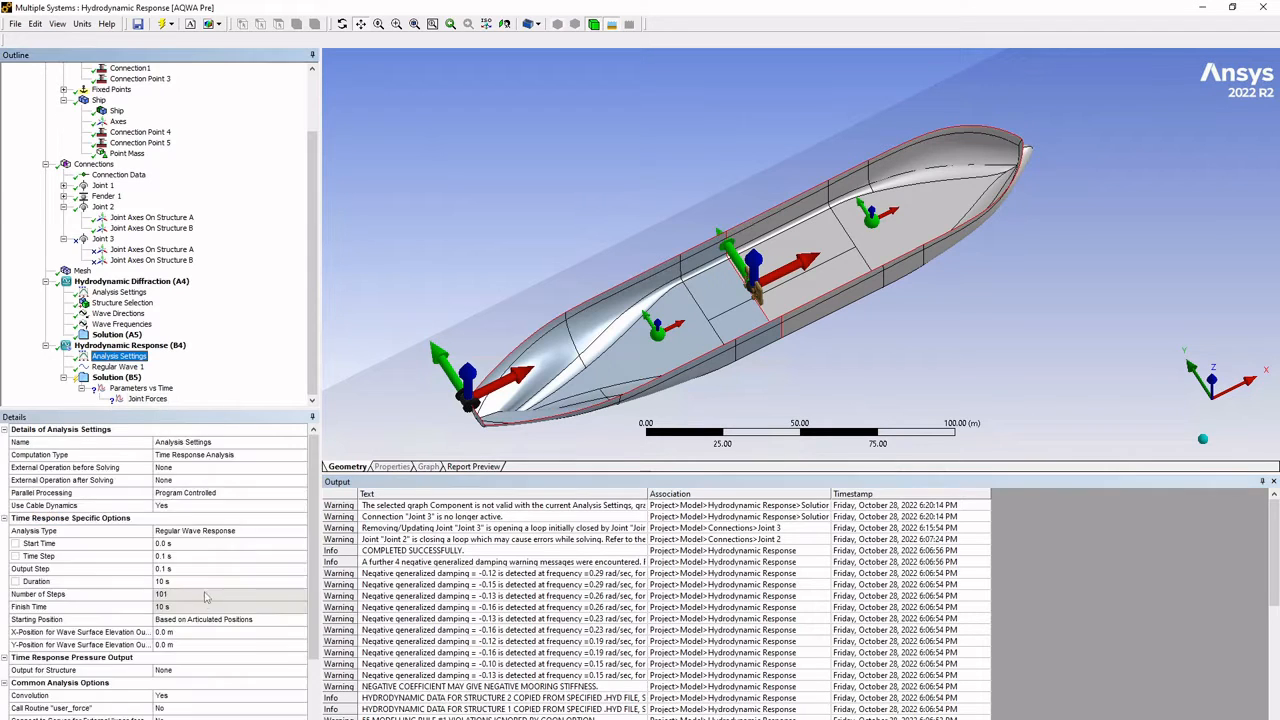
scroll(228, 664, down, 2)
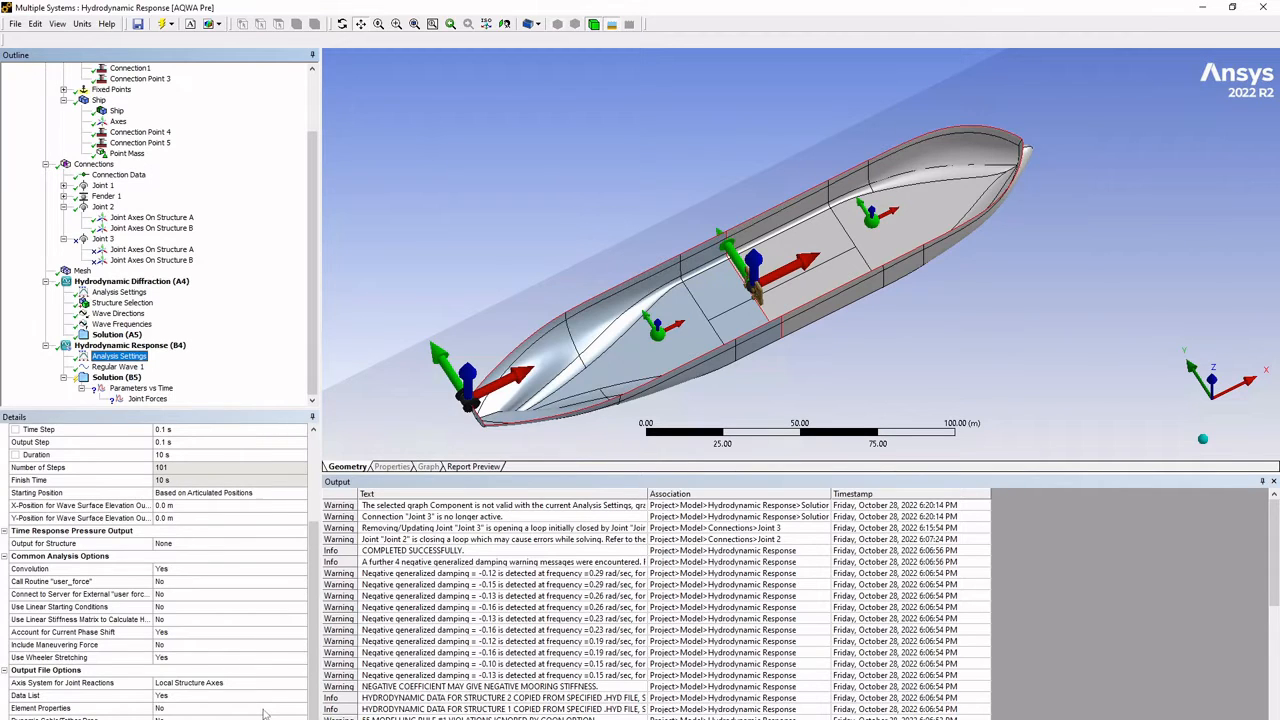
click(158, 399)
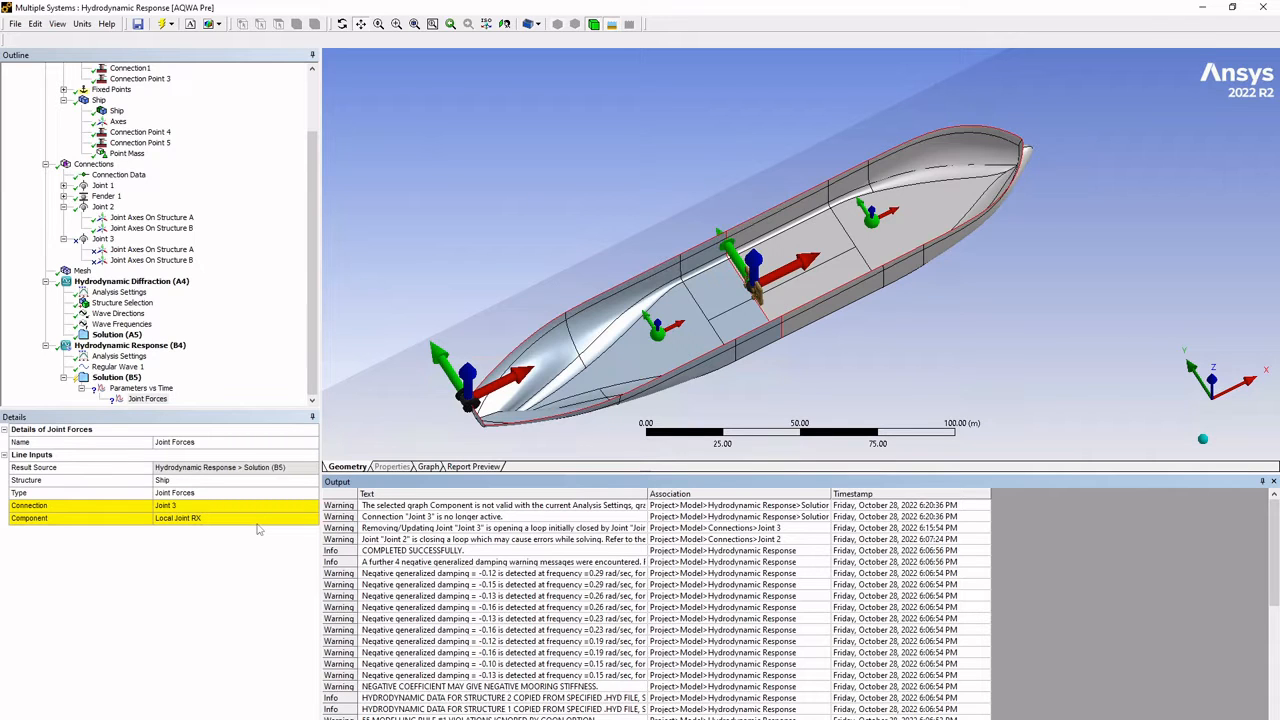
click(120, 356)
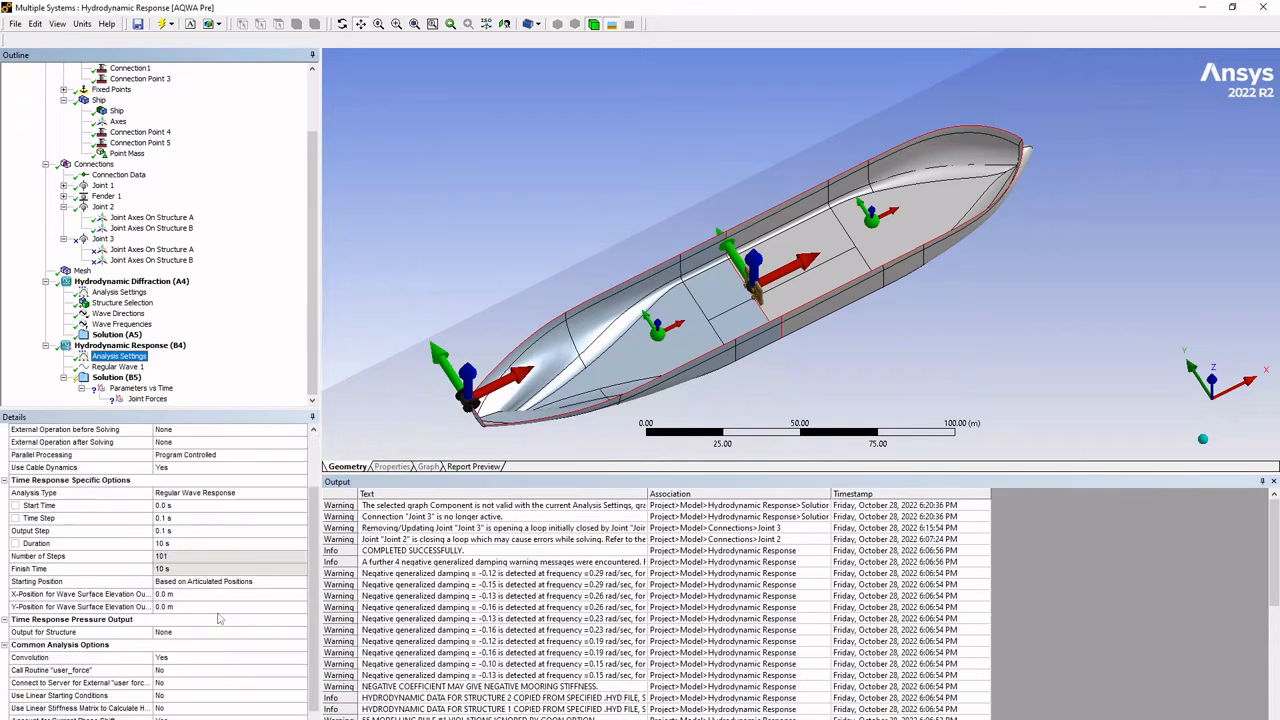
scroll(219, 620, down, 2)
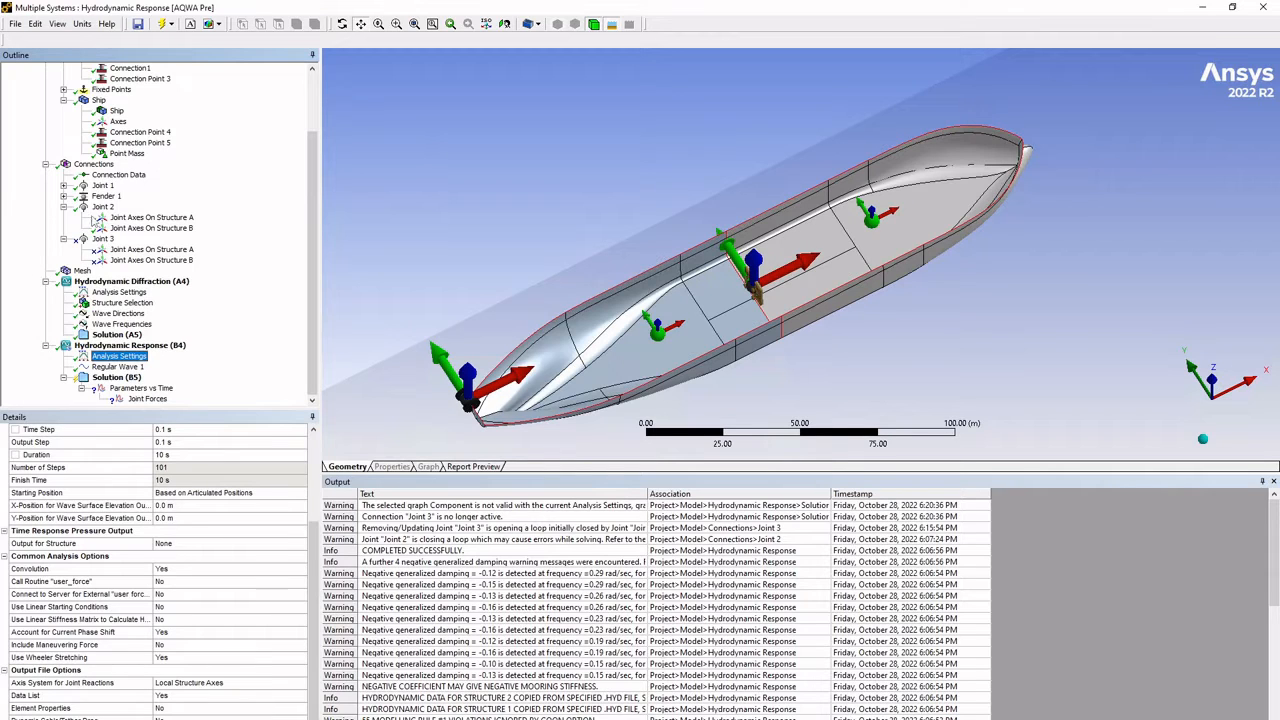
scroll(141, 257, up, 2)
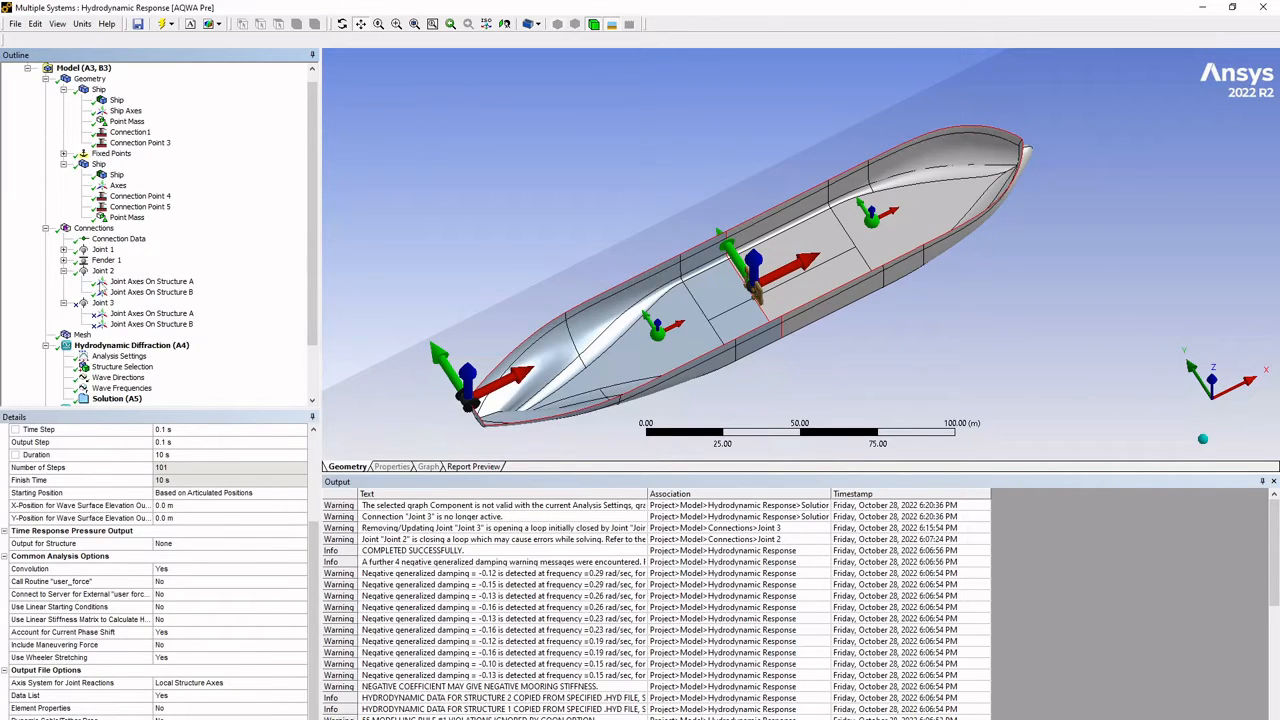
click(103, 271)
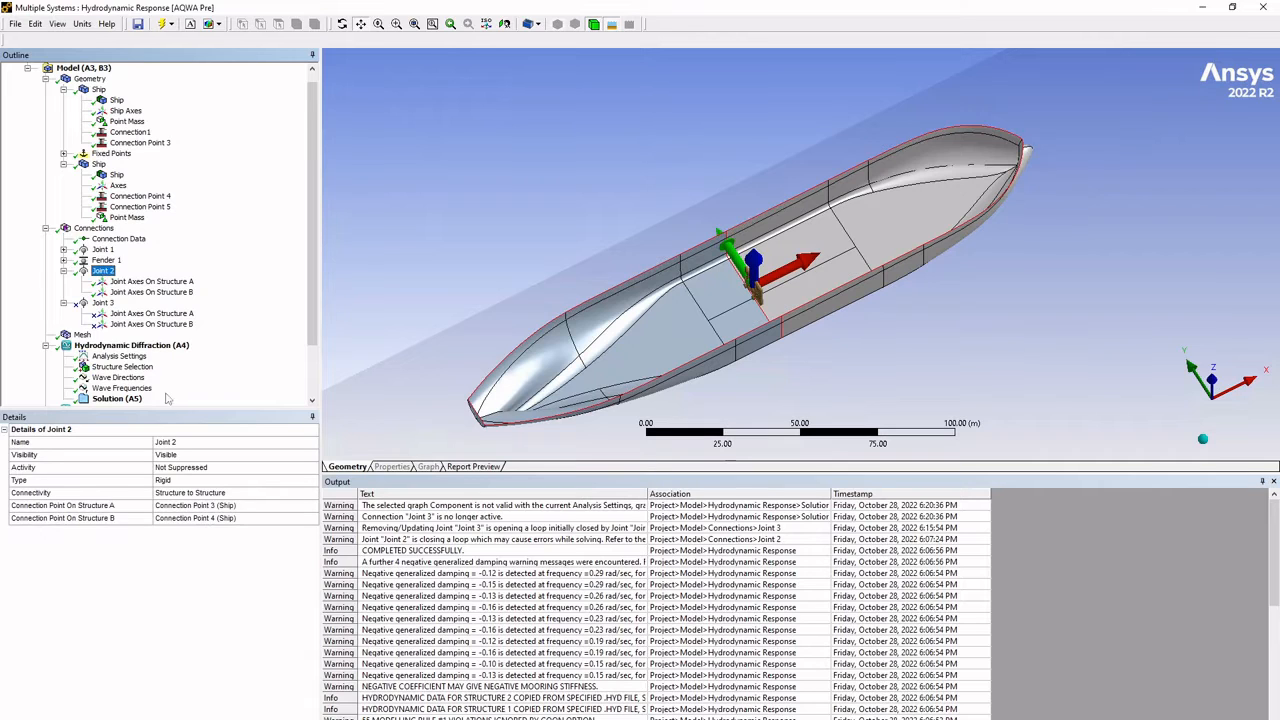
- Set the Hydrodynamic Response's axis system for joint reactions to Local Articulation Axes
scroll(169, 399, down, 2)
click(118, 356)
scroll(262, 690, down, 5)
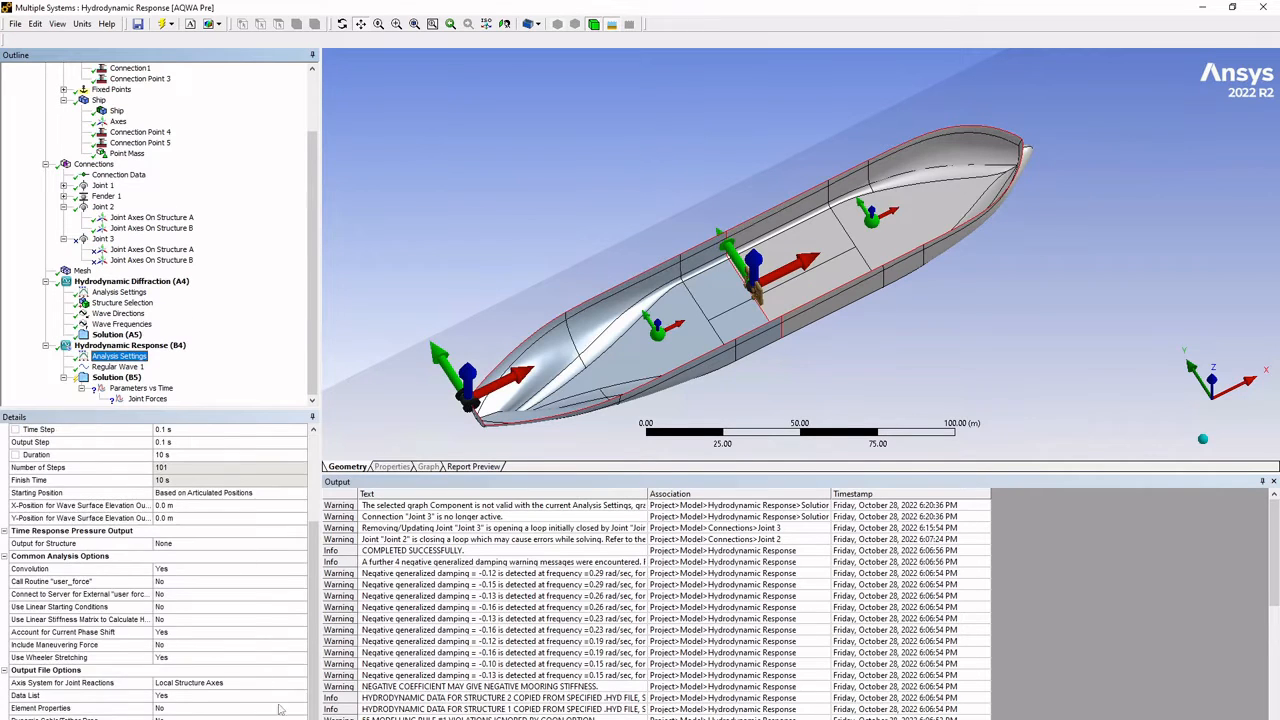
click(303, 684)
click(303, 684)
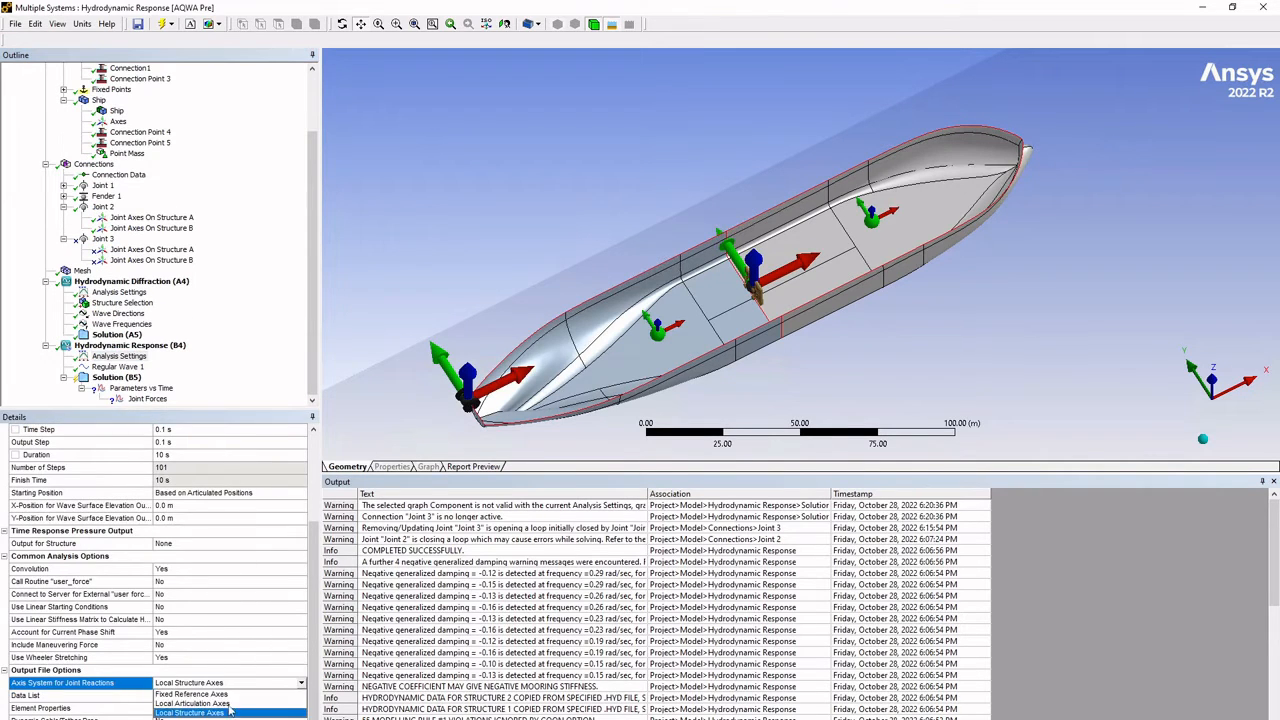
click(230, 710)
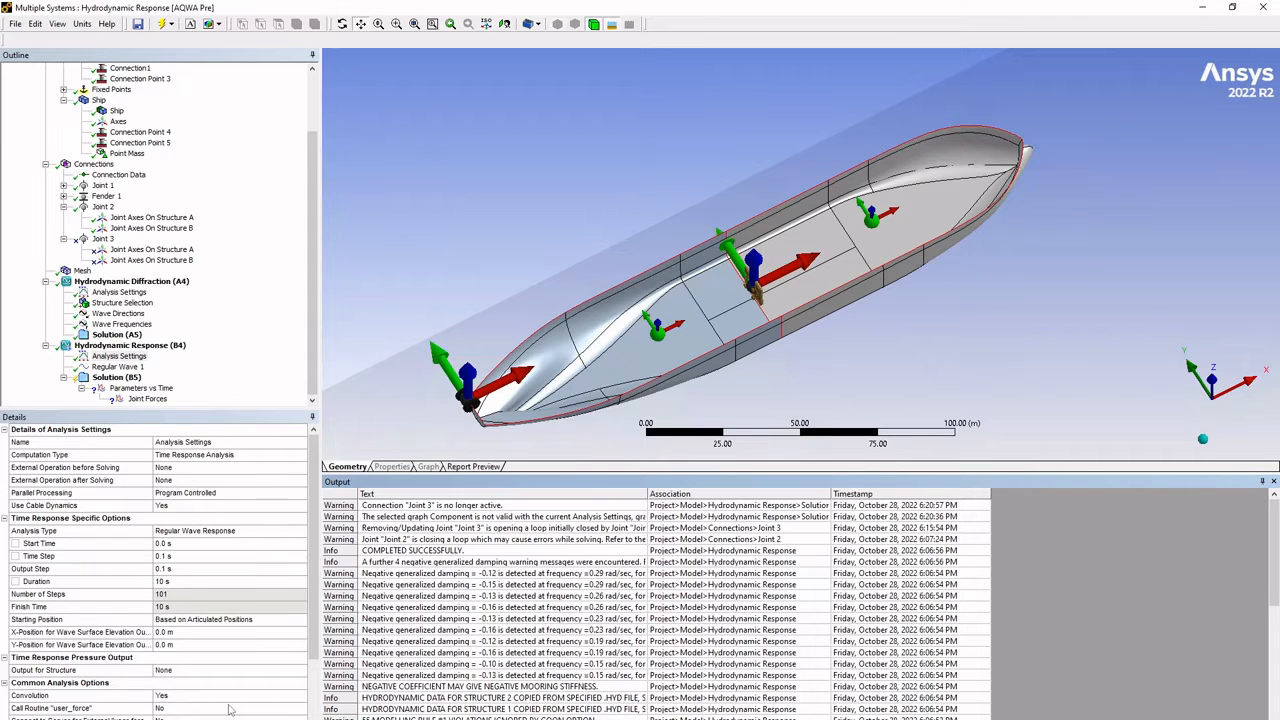
- Set the Hydrodynamic Response's axis system for joint reactions to Local Structure Axes
scroll(229, 709, down, 3)
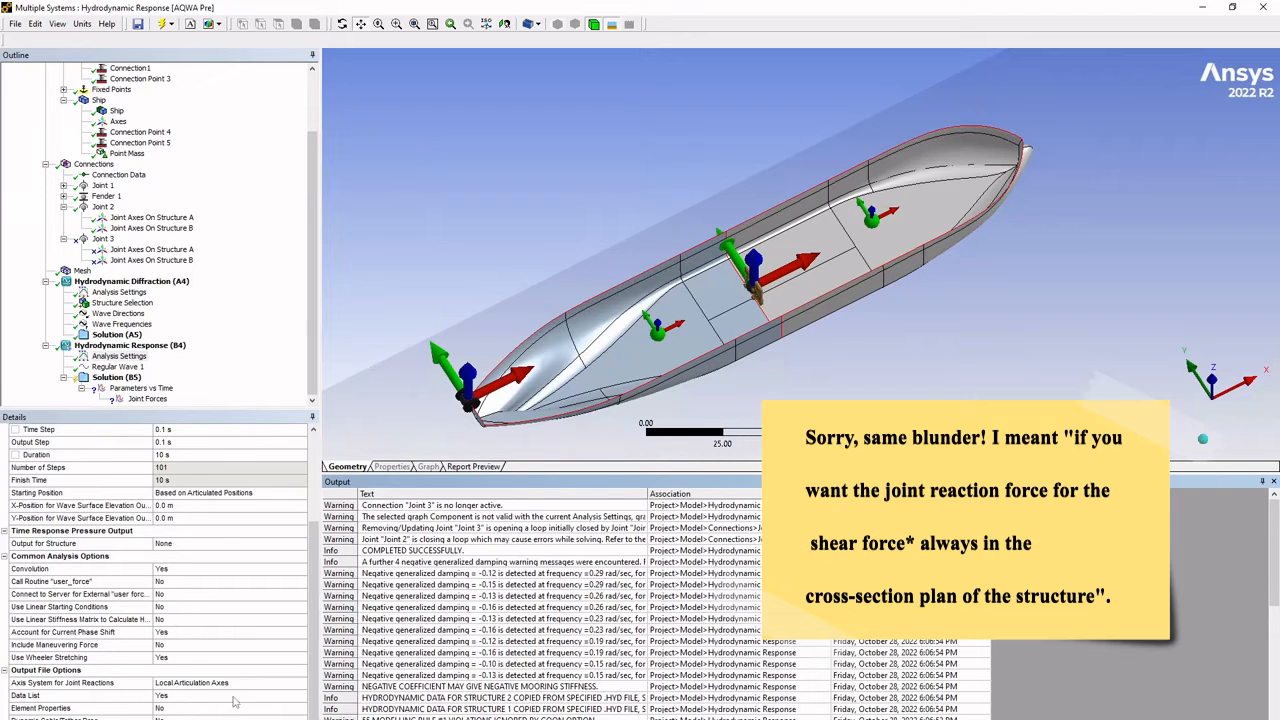
click(300, 686)
click(300, 686)
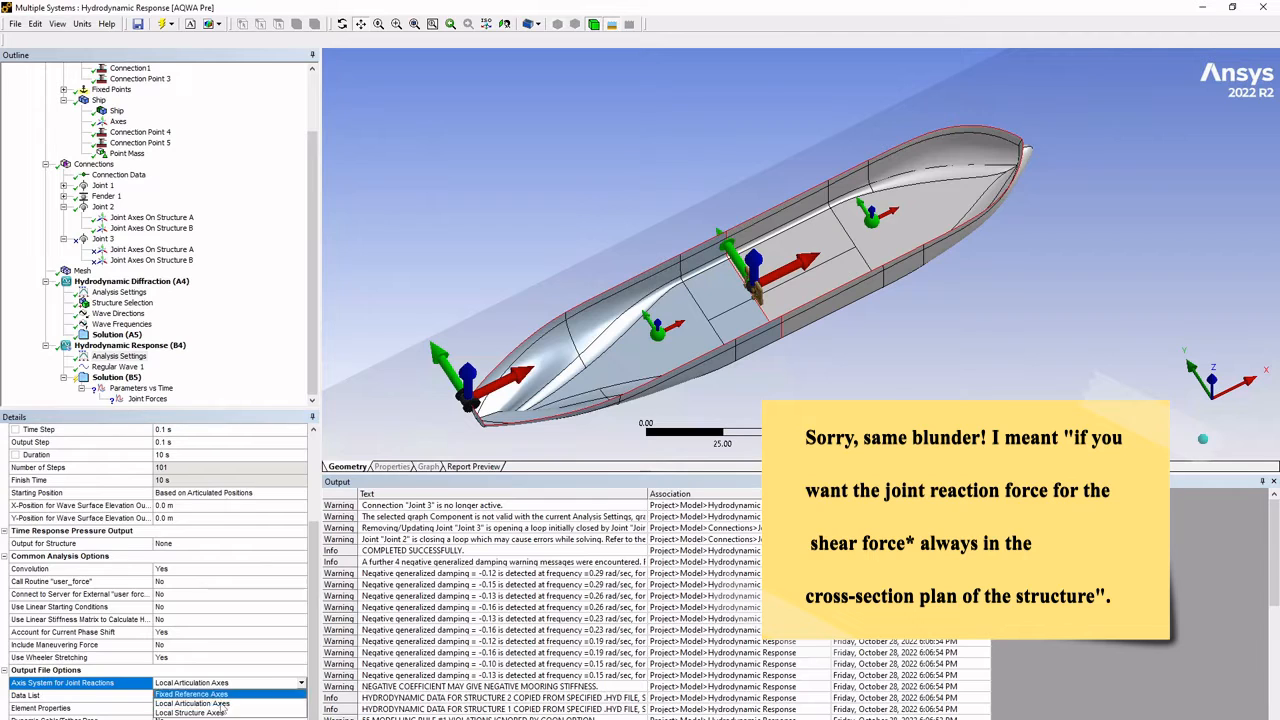
click(210, 698)
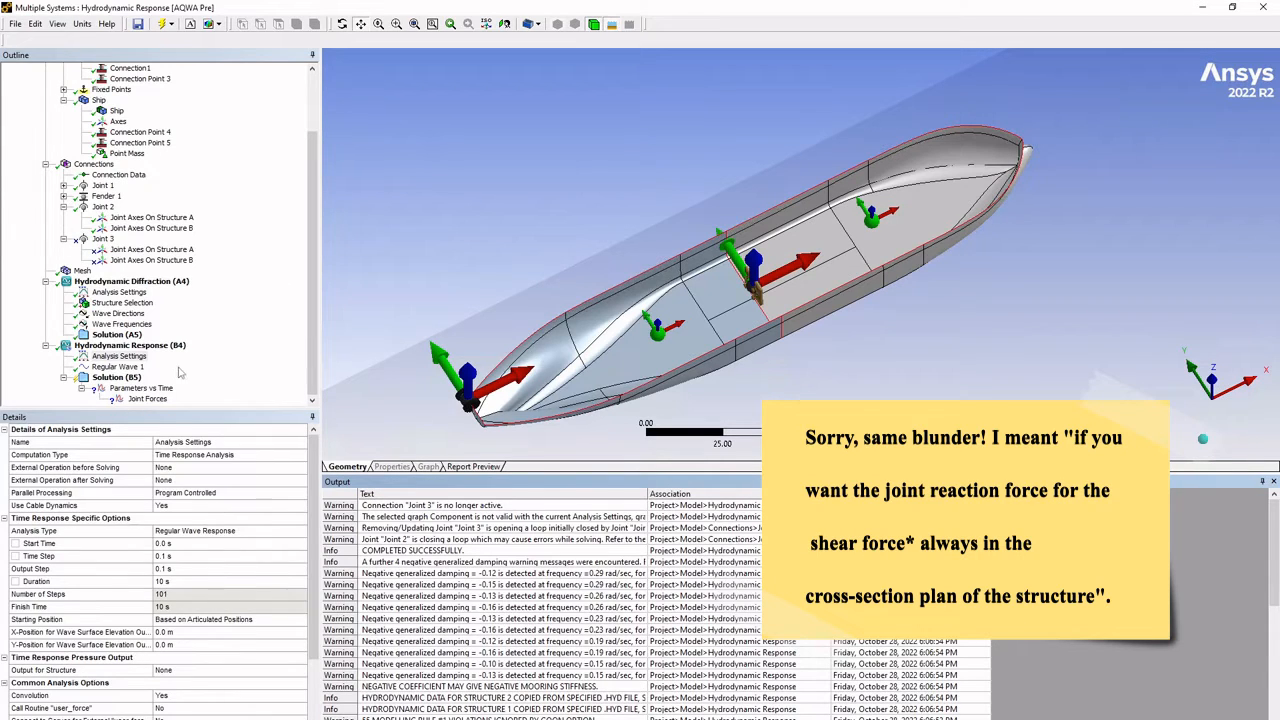
- Insert a Joint Forces connection result under the Hydrodynamic Response solution
click(117, 378)
right_click(117, 378)
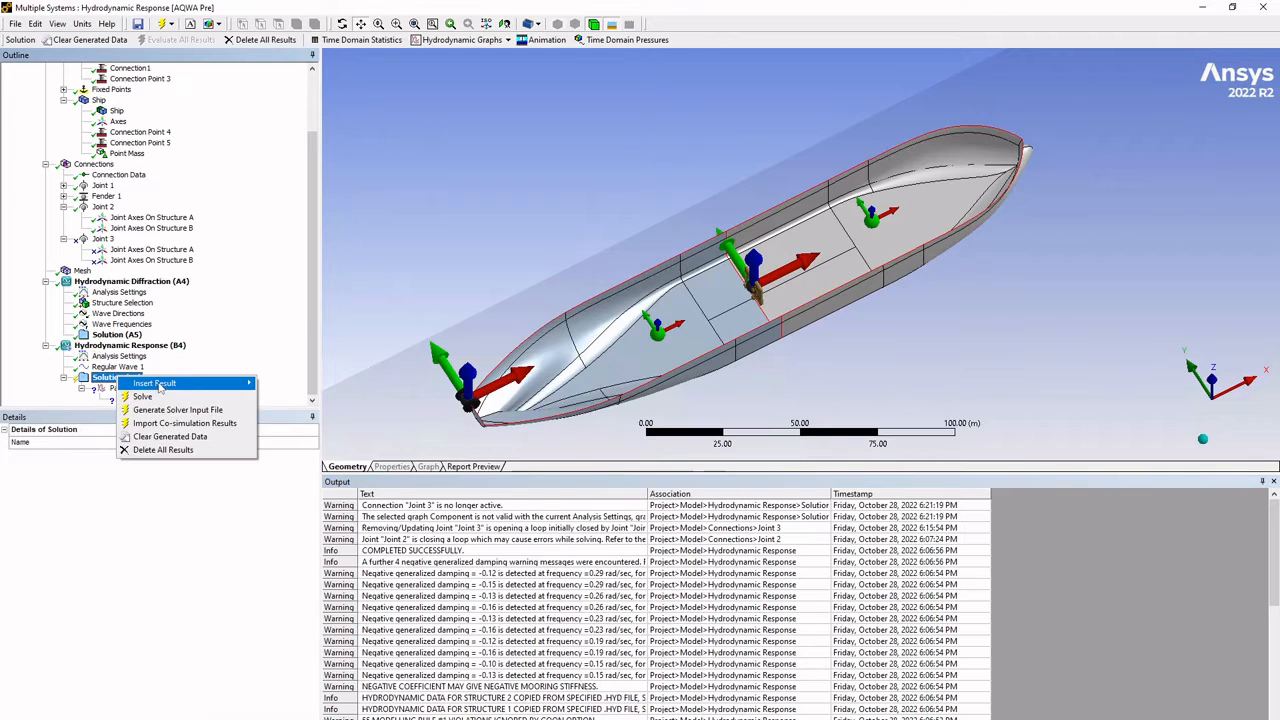
mouse_move(199, 386)
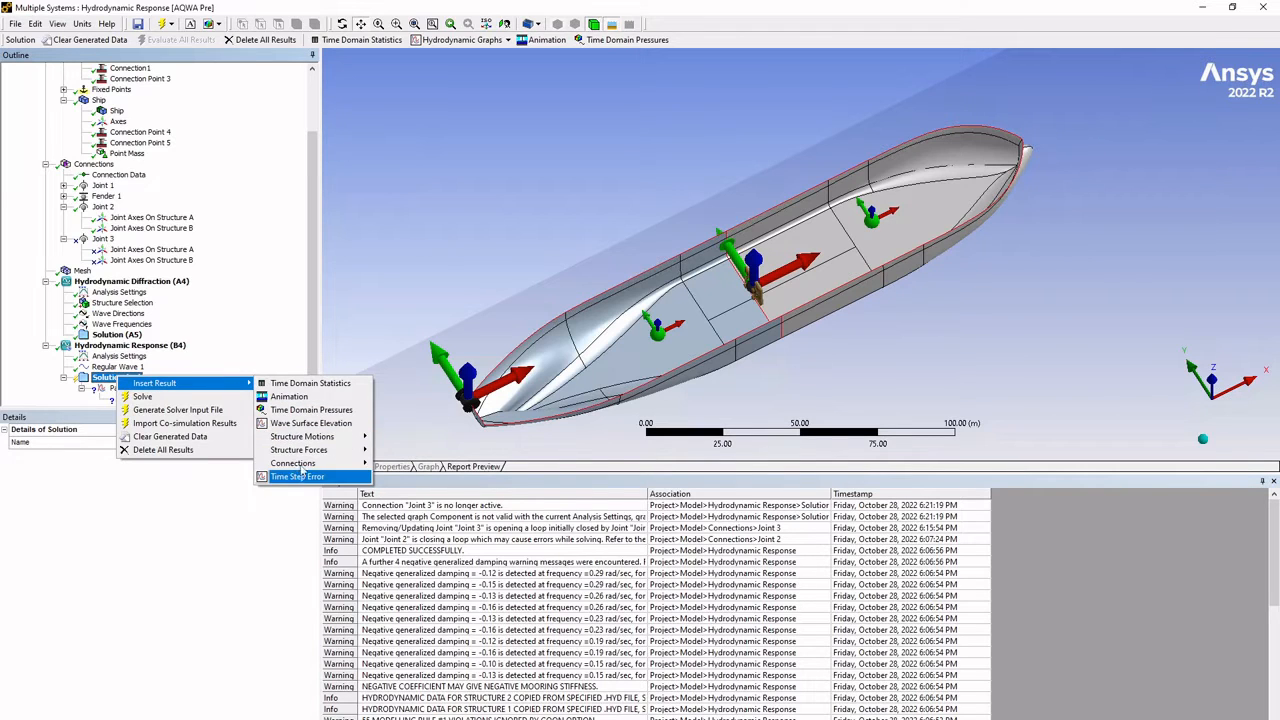
mouse_move(308, 470)
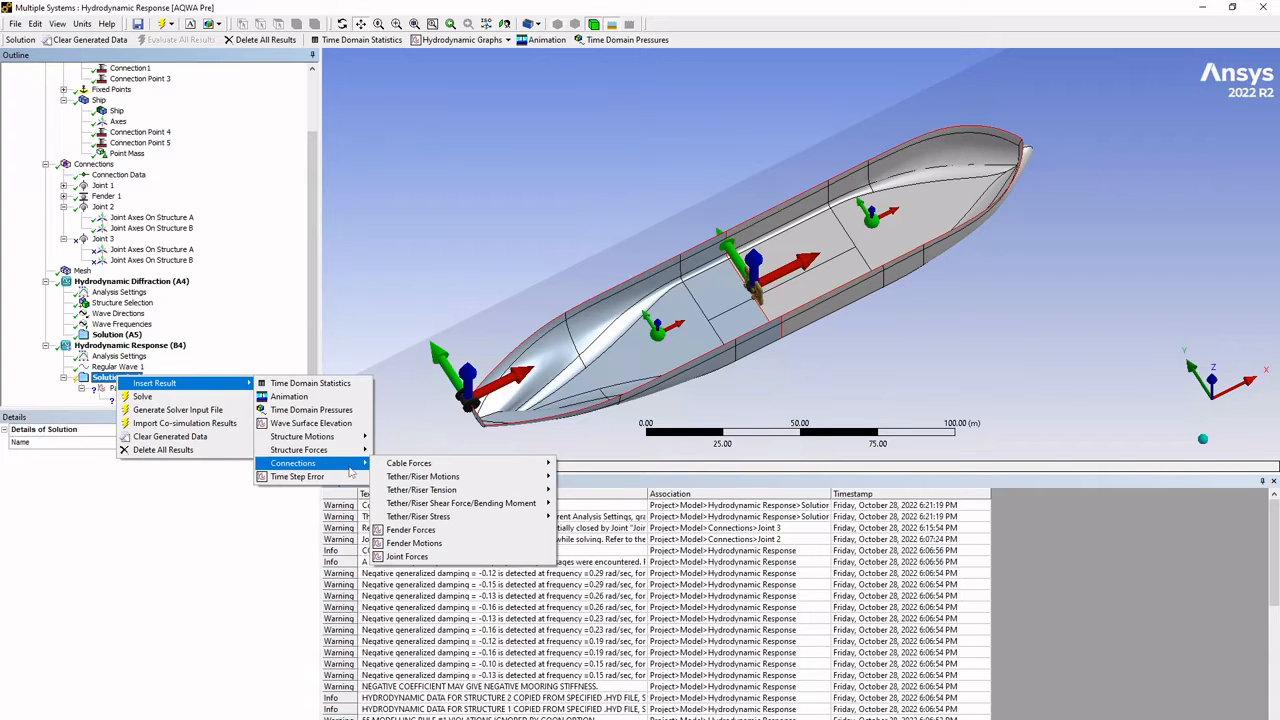
click(401, 559)
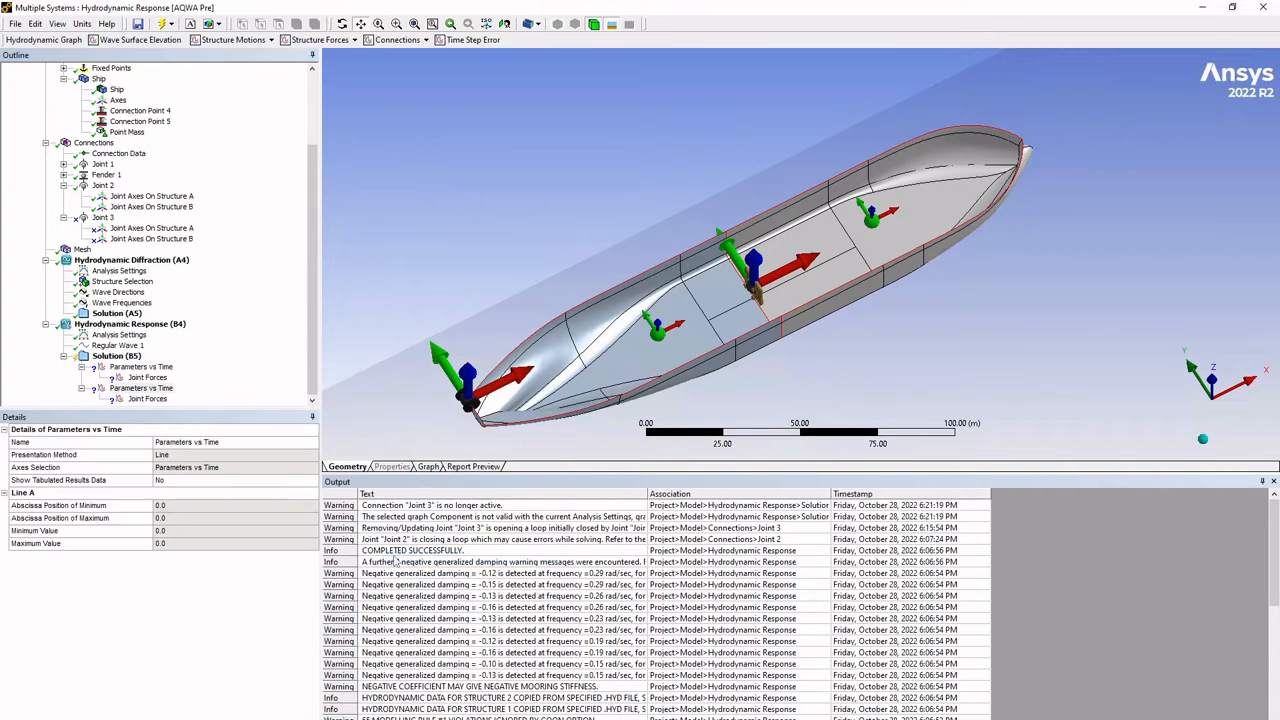
- Define the new Joint Forces result with the second Ship as structure, Joint 2 as connection and Local Structure Z as component
click(150, 399)
click(200, 480)
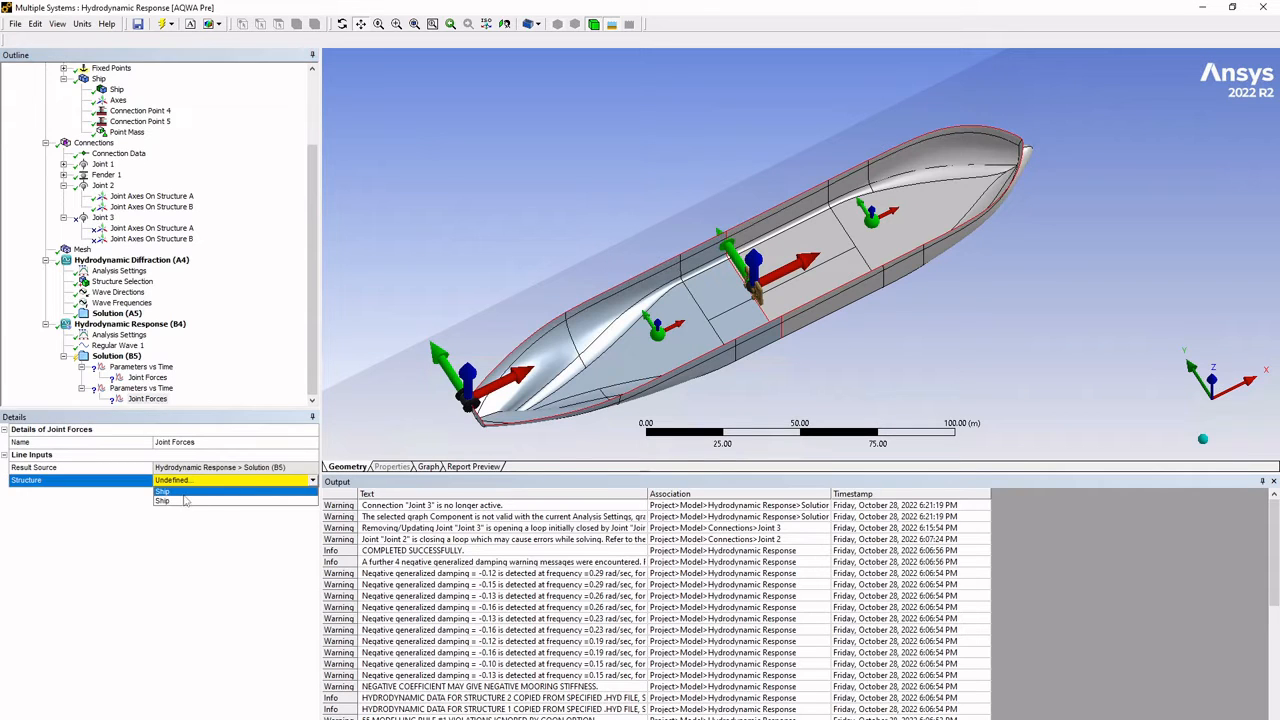
click(185, 500)
click(311, 506)
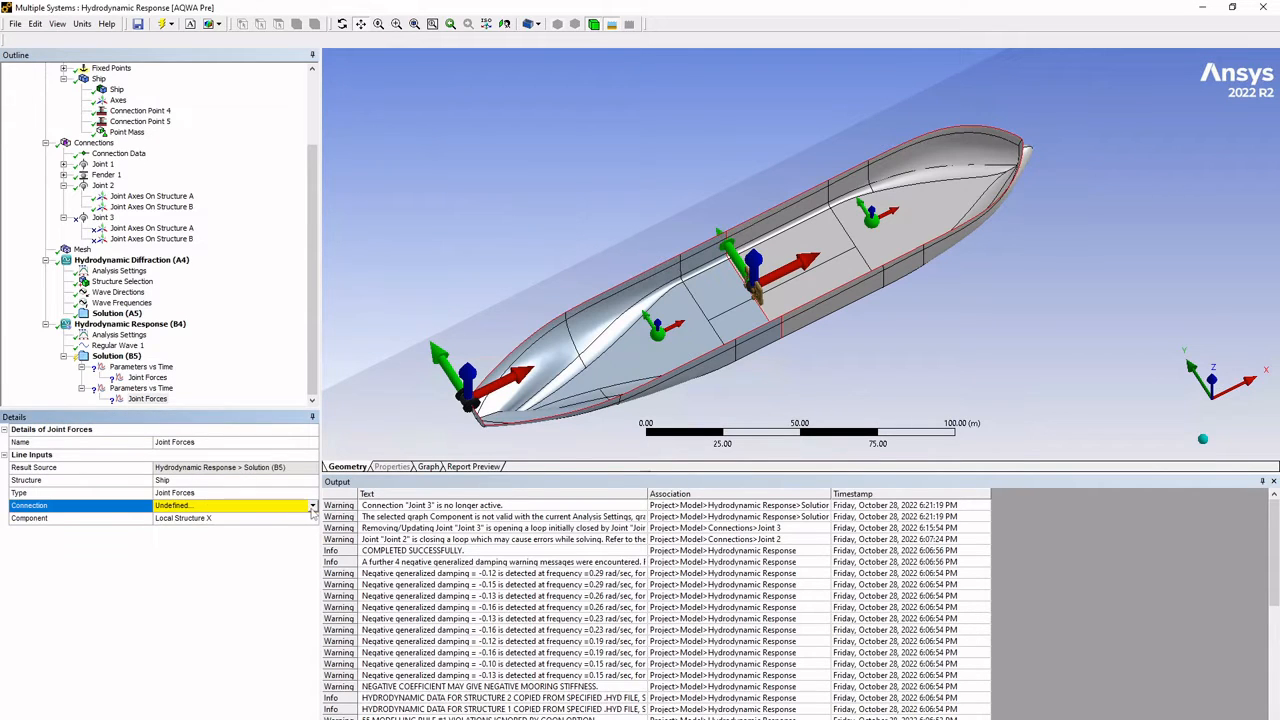
click(312, 507)
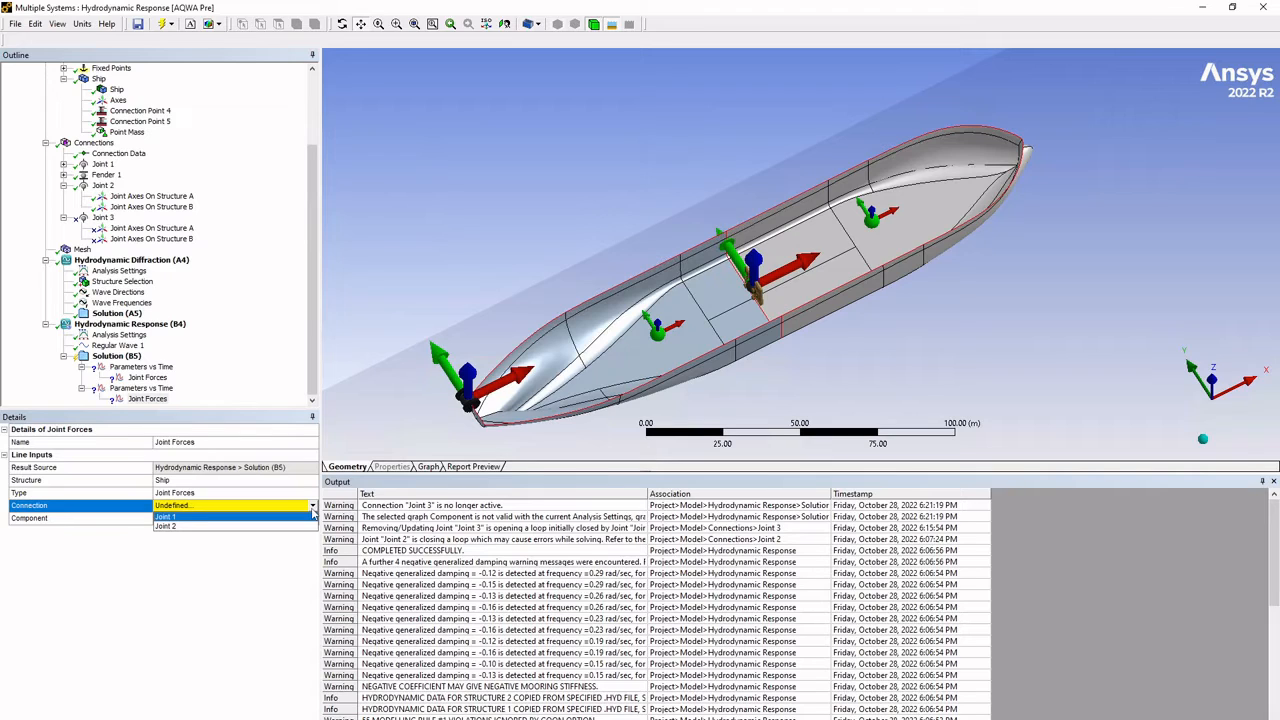
click(206, 517)
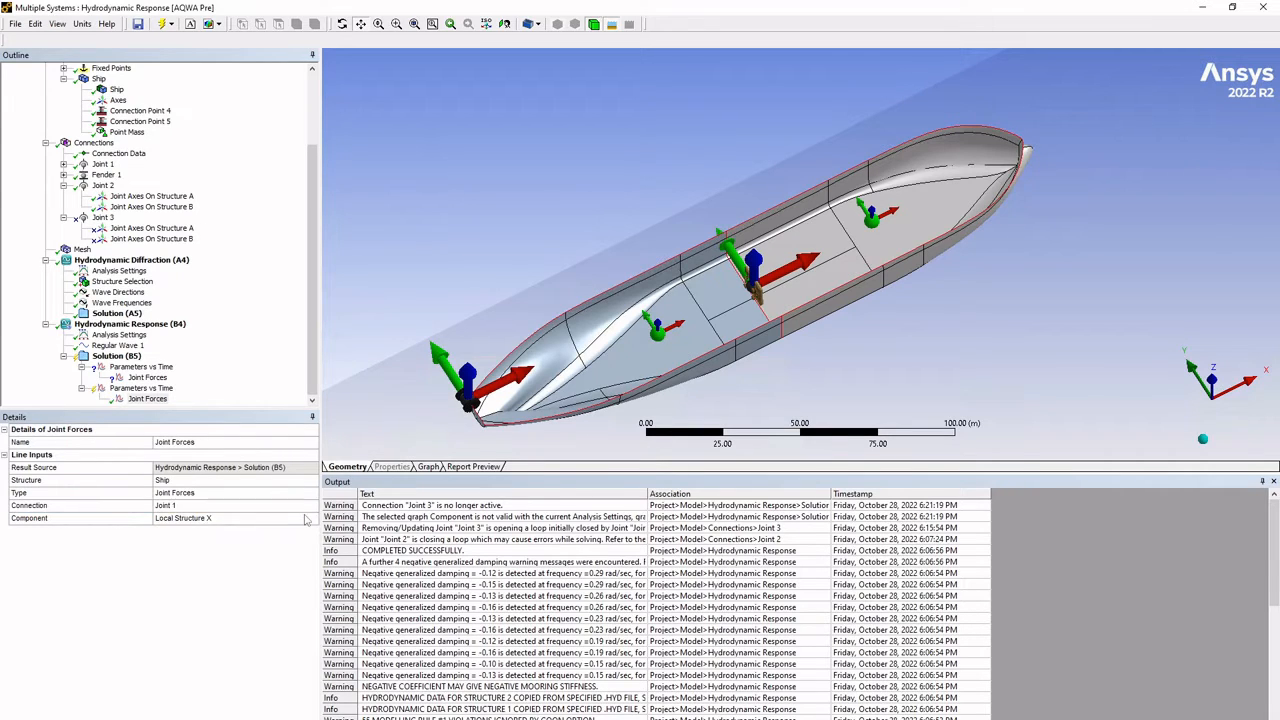
click(308, 507)
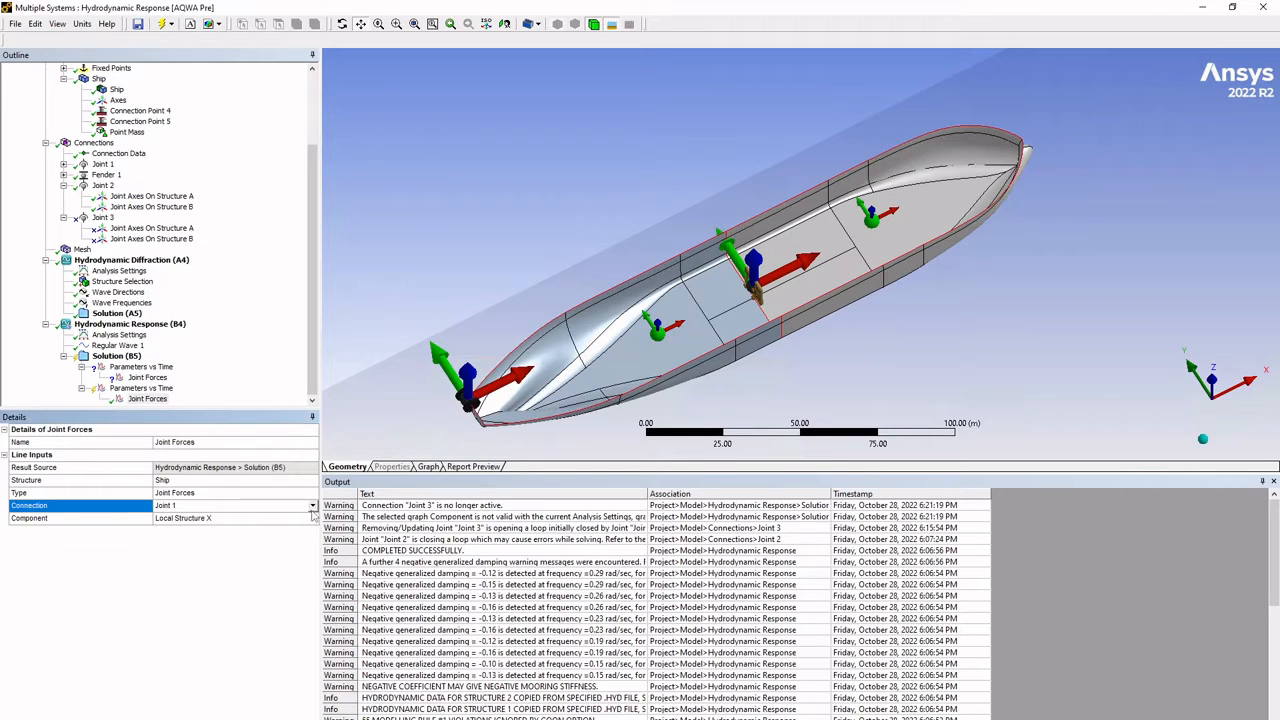
click(206, 530)
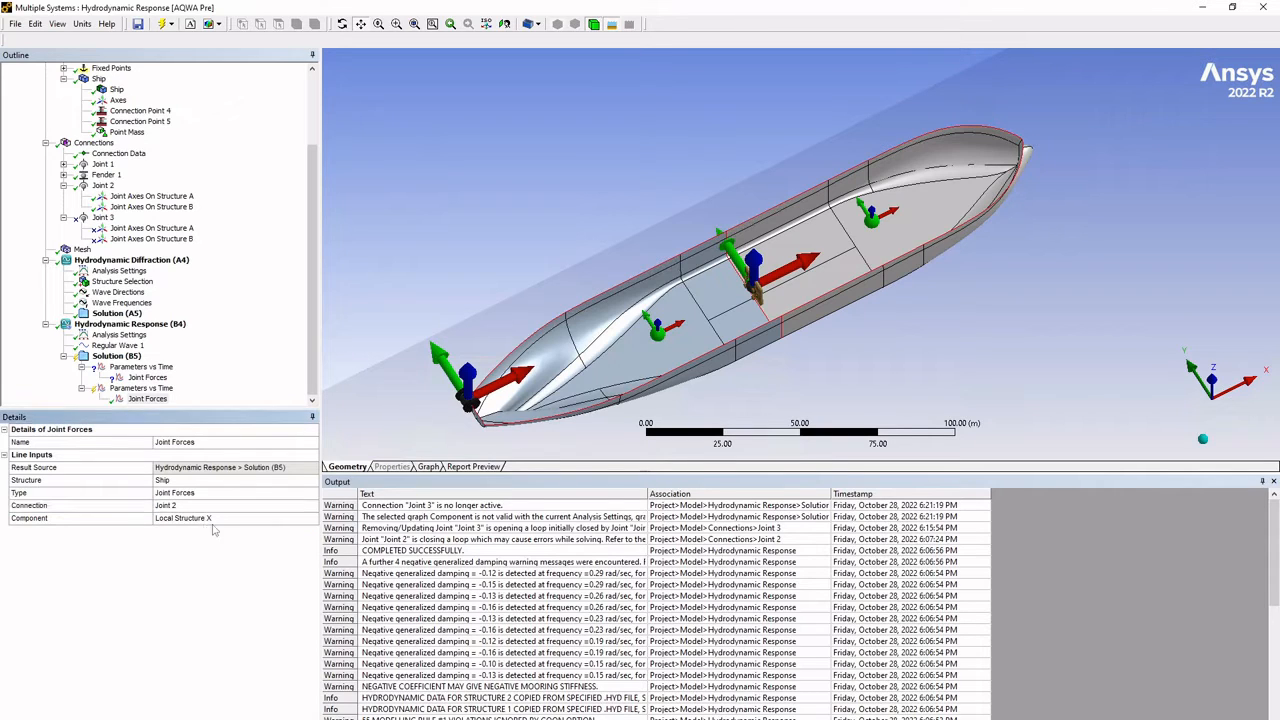
click(288, 518)
click(313, 519)
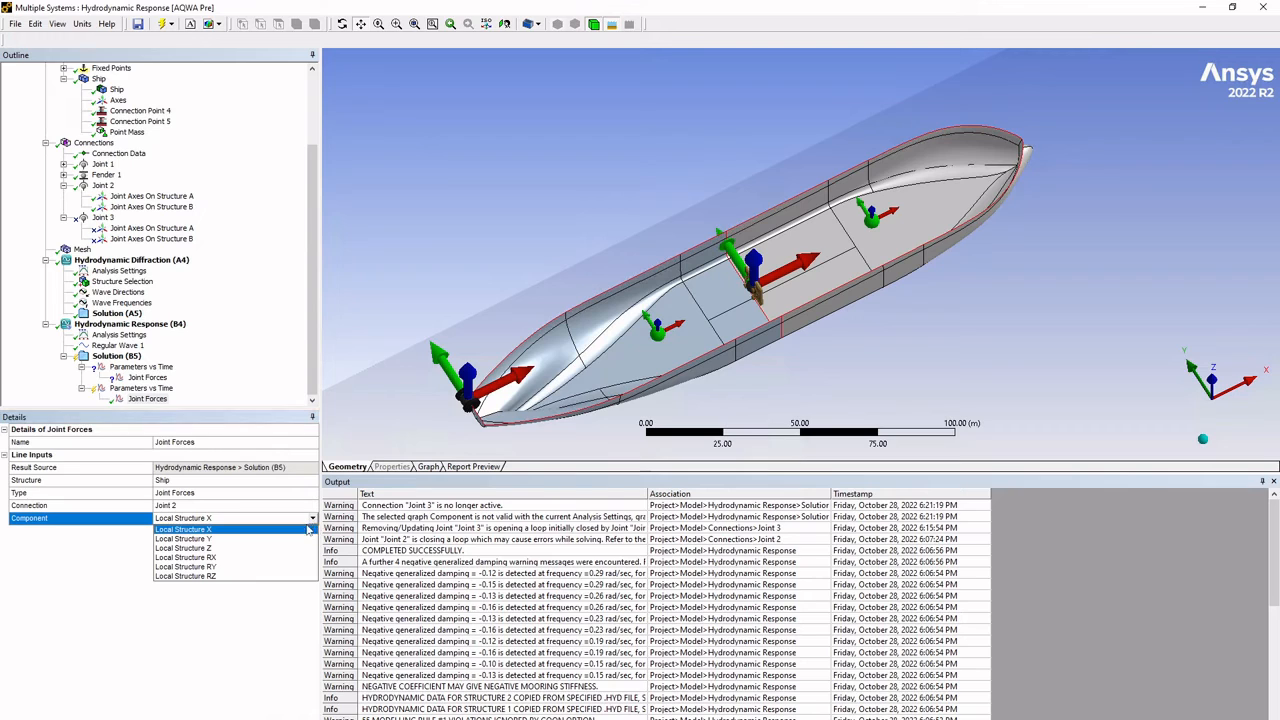
click(204, 551)
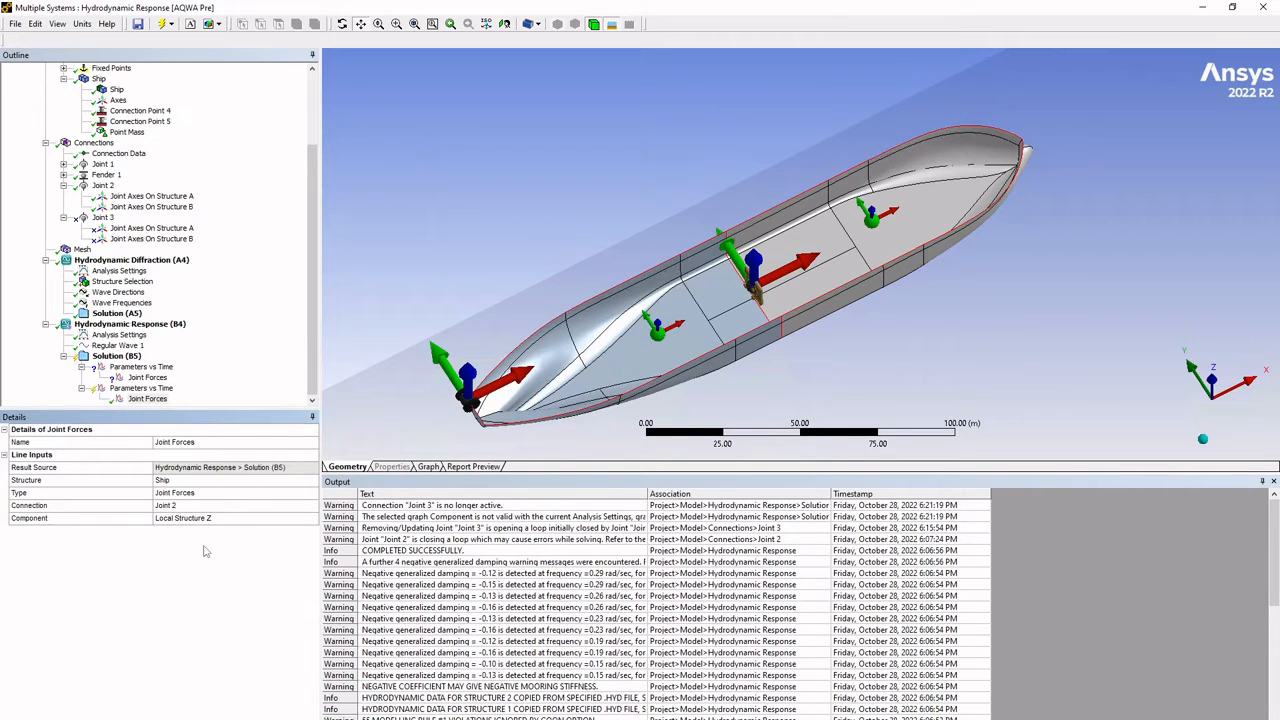
- Duplicate the Joint 2 Joint Forces line and set the copy's component to Local Structure RY
right_click(147, 399)
click(210, 418)
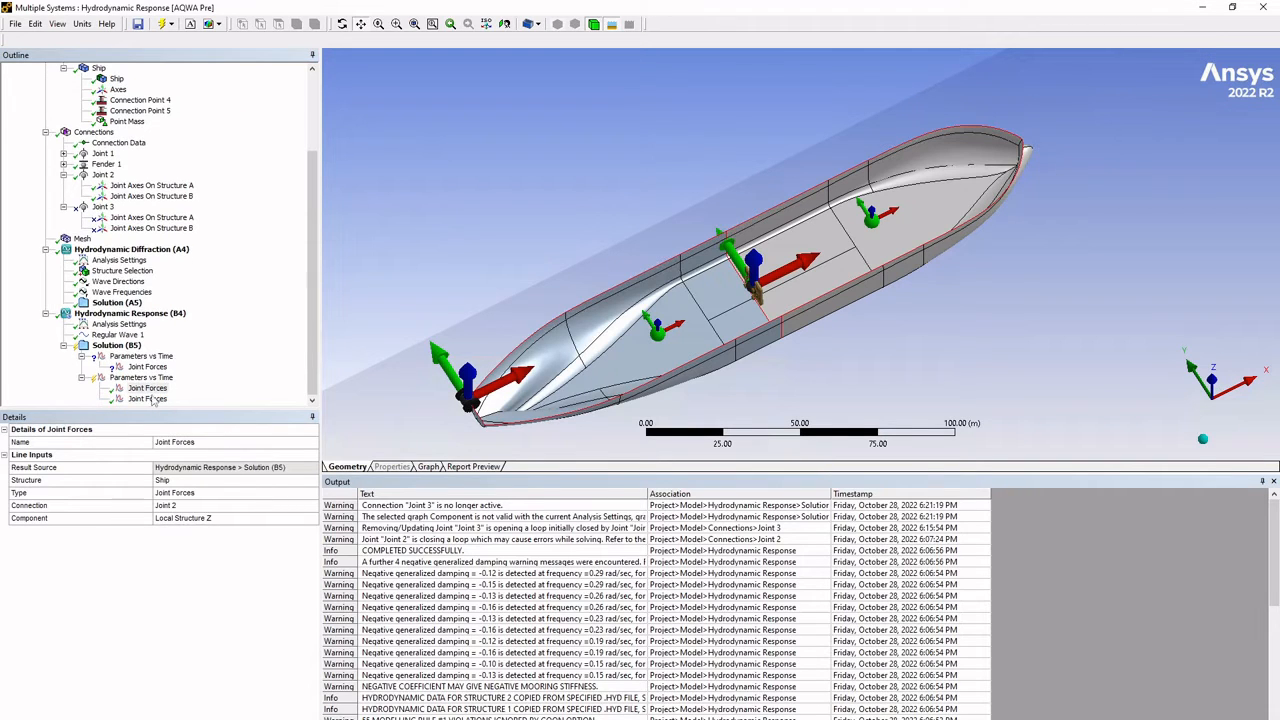
click(303, 522)
click(312, 518)
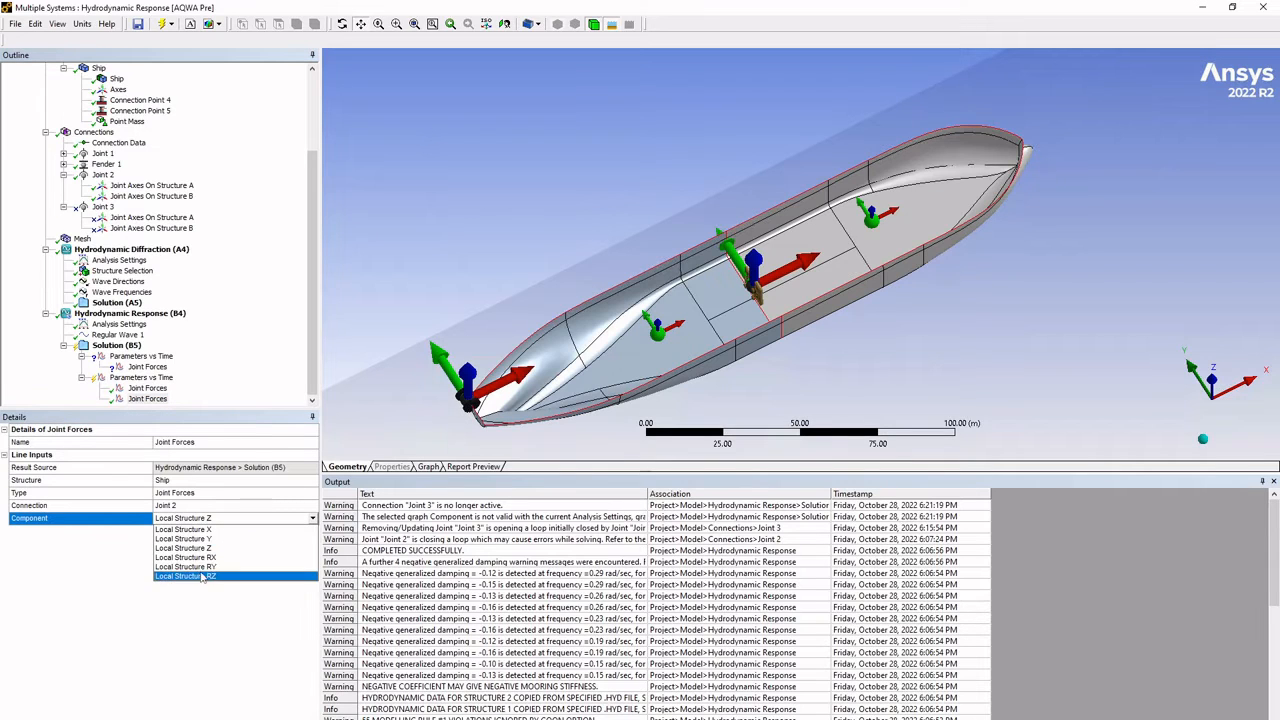
click(224, 567)
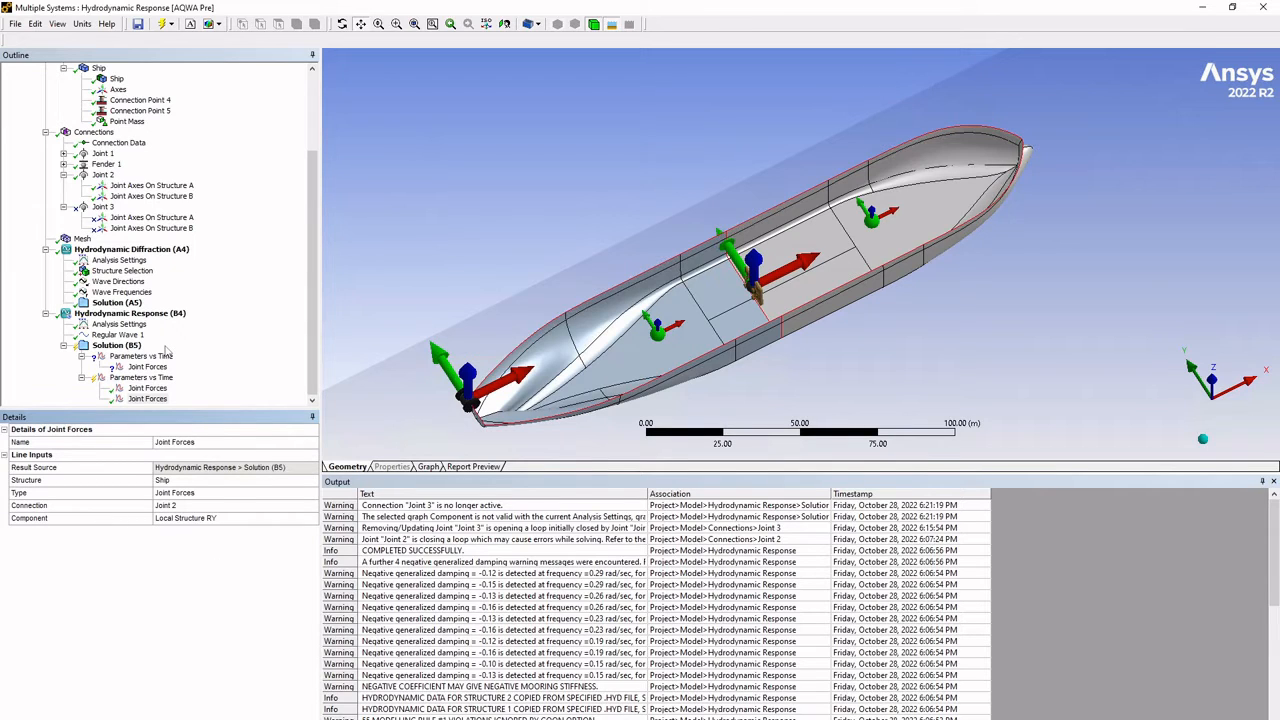
- Suppress the rigid Joint 2 and unsuppress the hinged Joint 3 between the two ship halves
scroll(143, 275, up, 2)
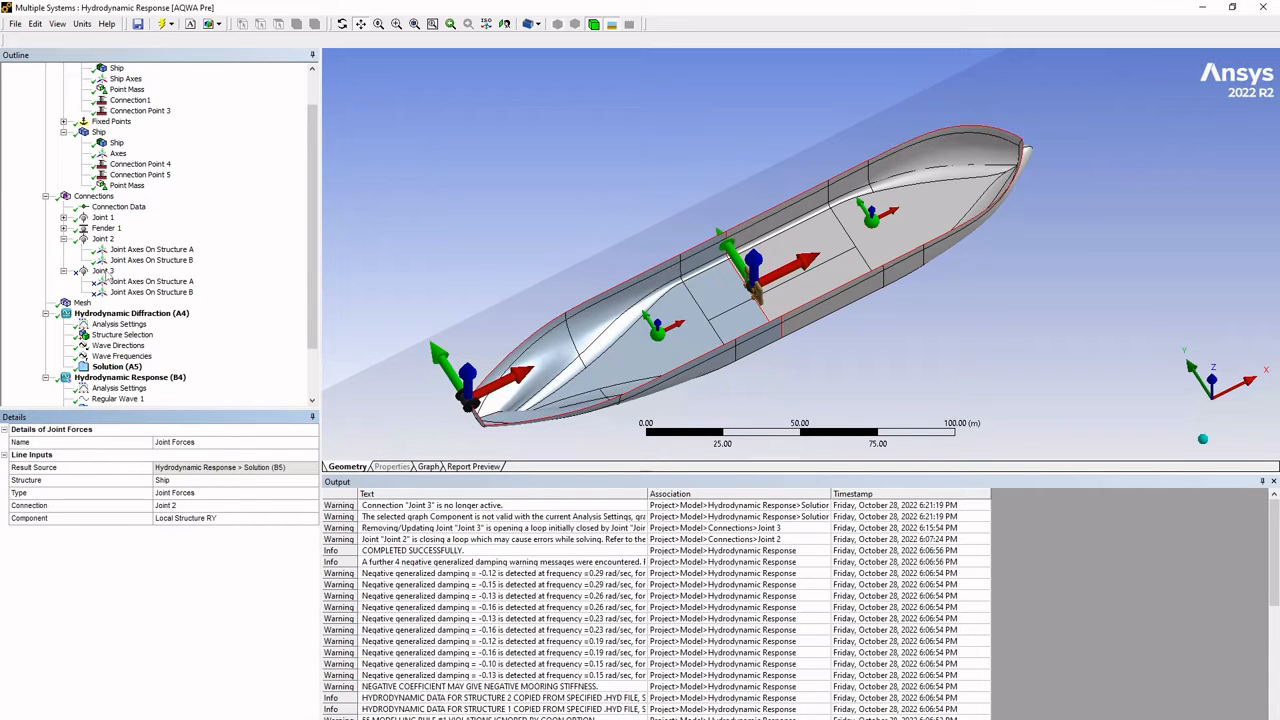
click(103, 271)
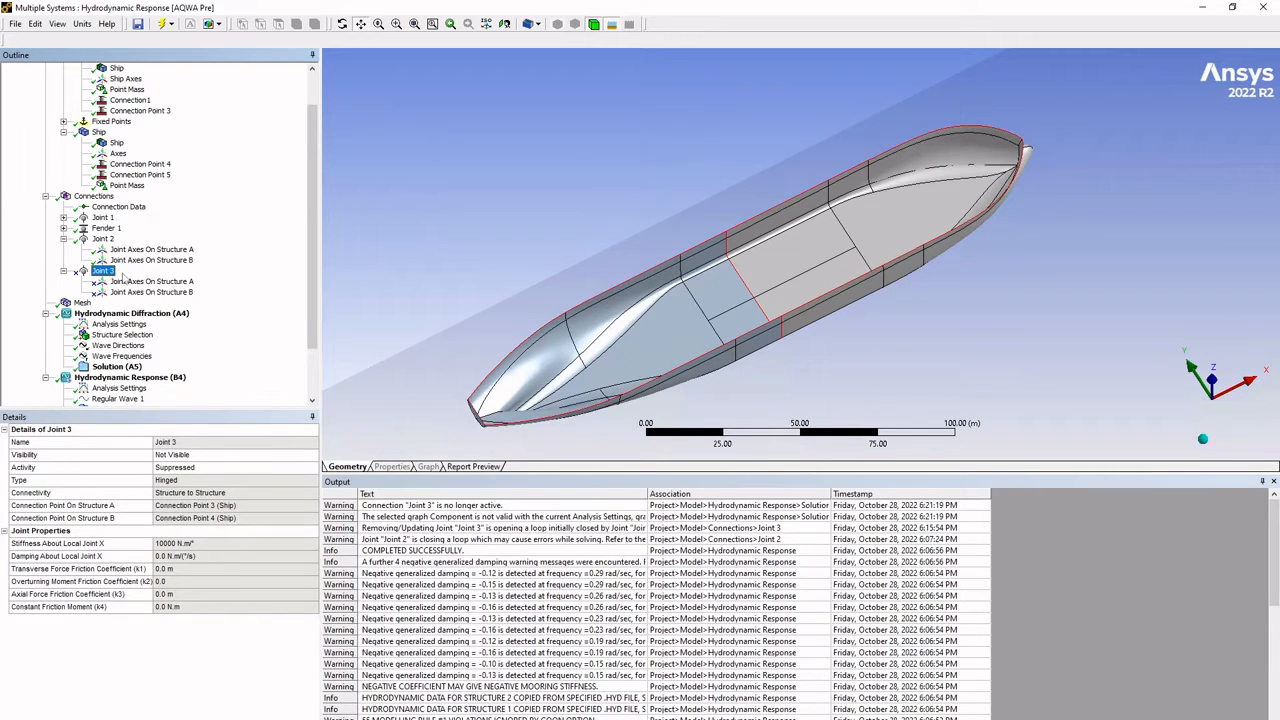
right_click(103, 240)
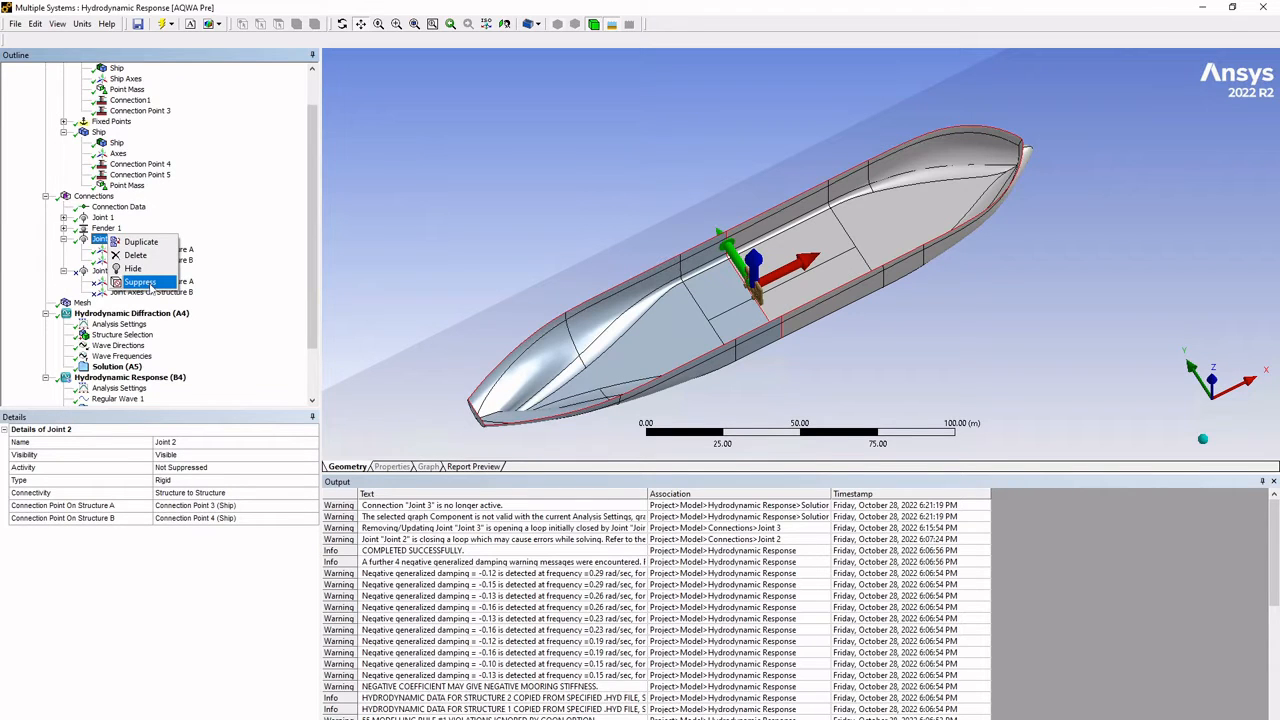
click(141, 283)
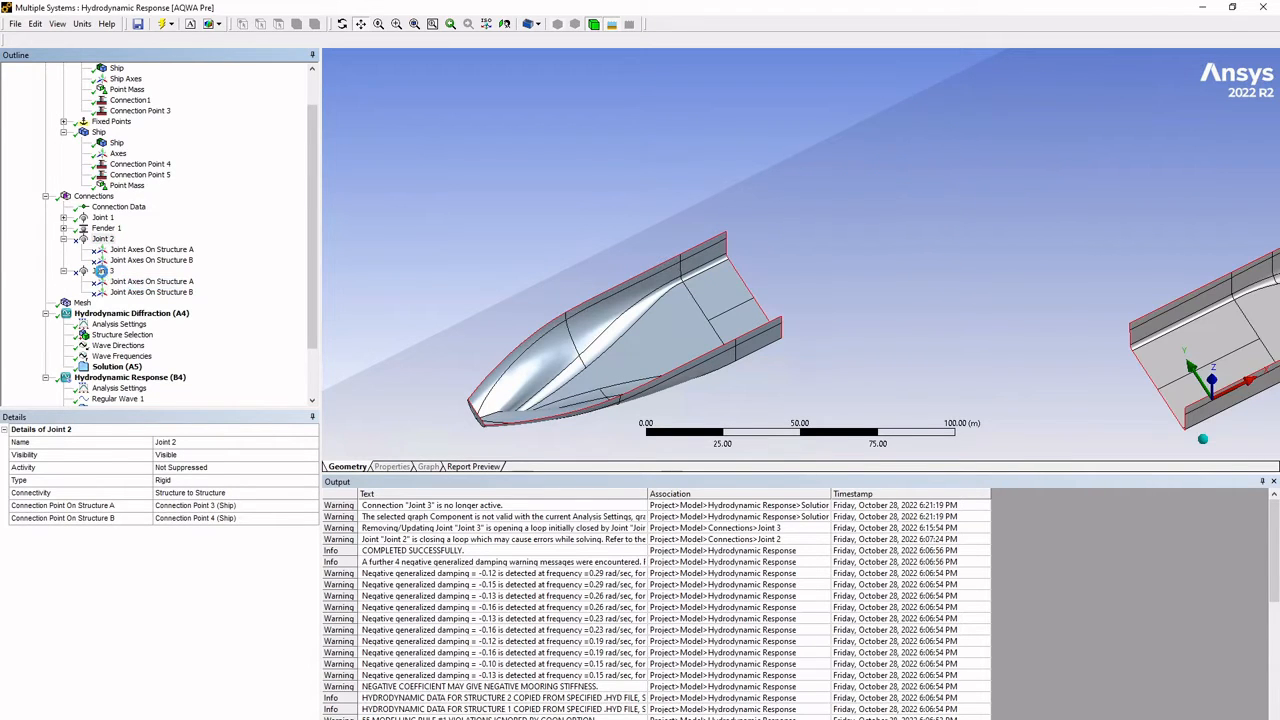
click(103, 271)
right_click(103, 271)
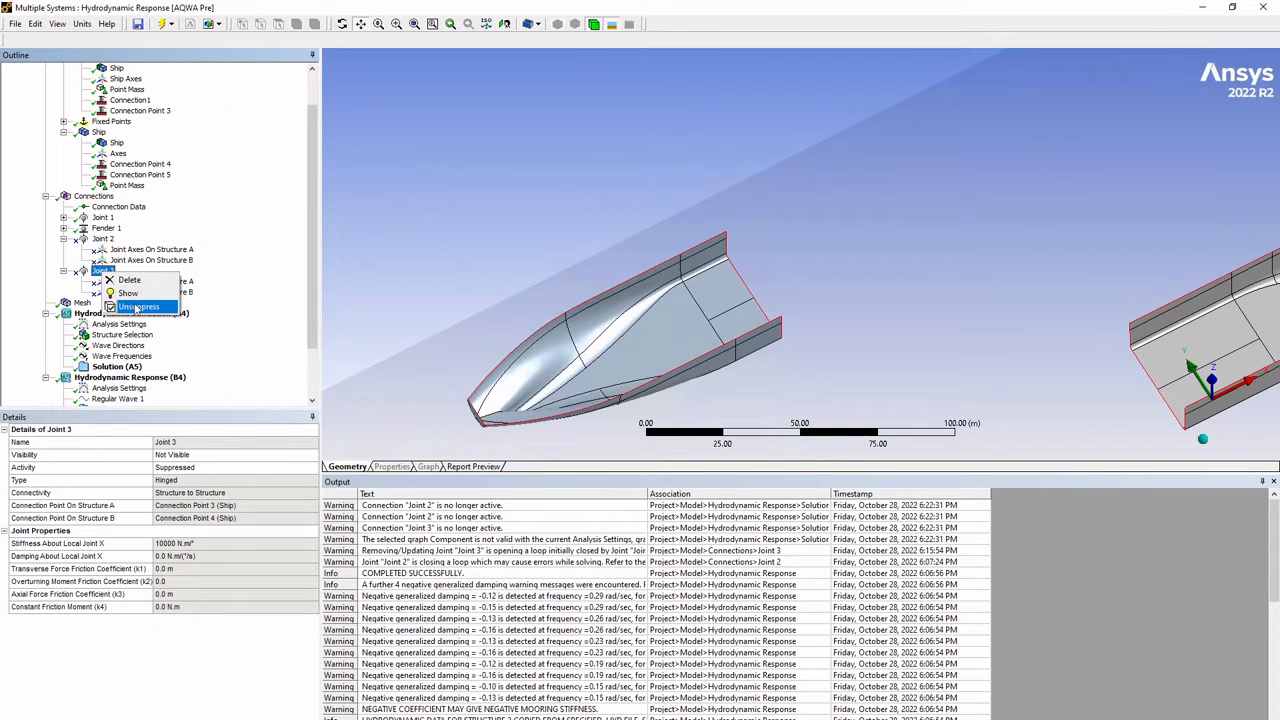
click(135, 308)
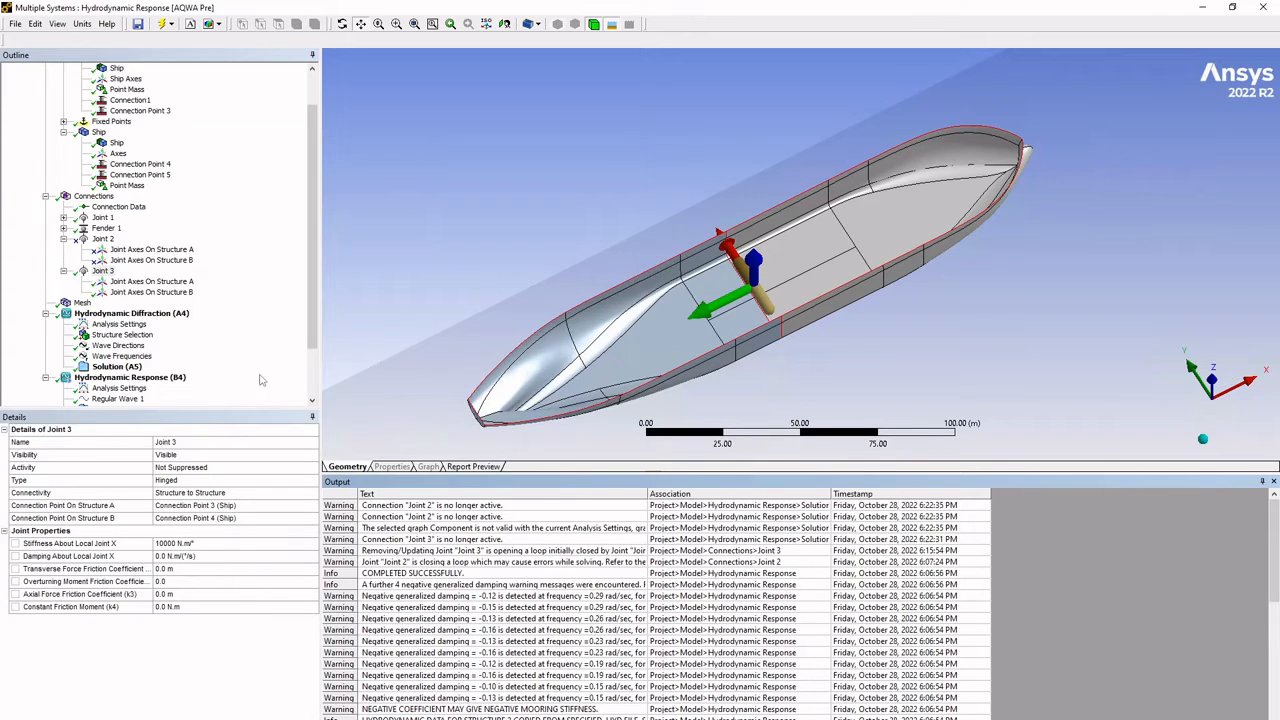
- Set the axis system for joint reactions to Local Articulation Axes in the Hydrodynamic Response analysis settings
scroll(190, 335, down, 2)
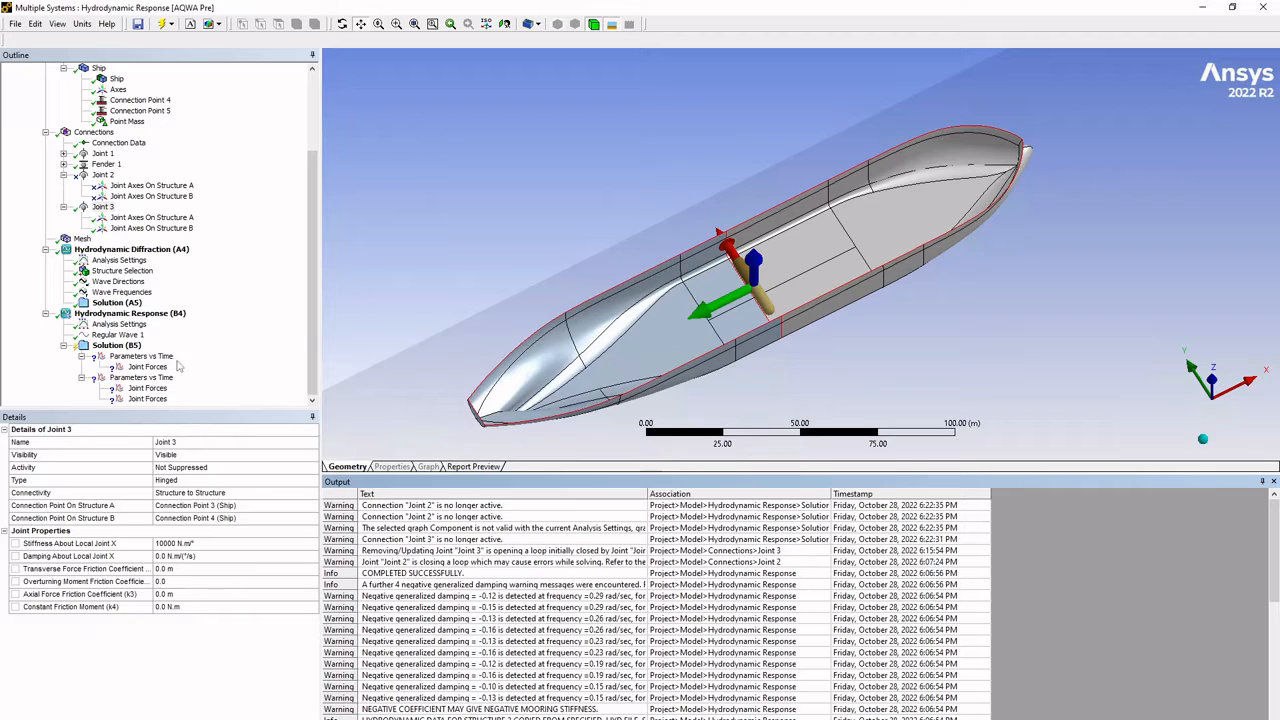
click(119, 324)
scroll(282, 708, down, 5)
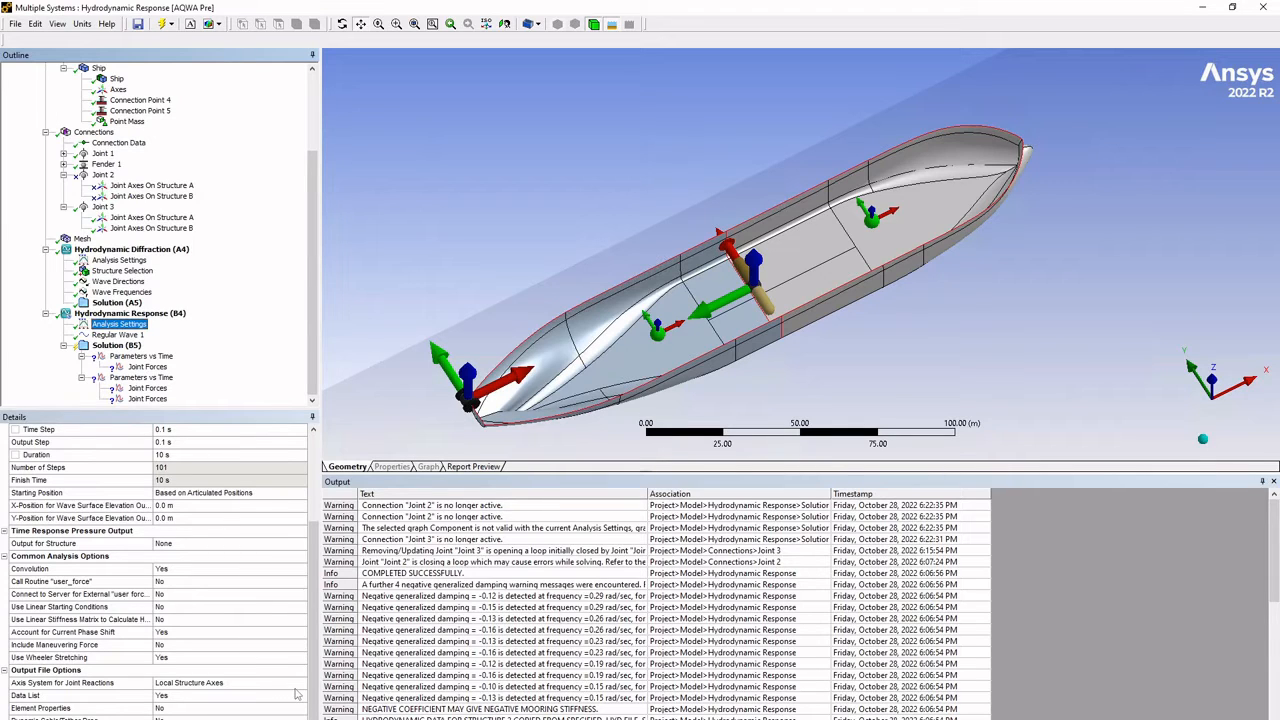
click(299, 687)
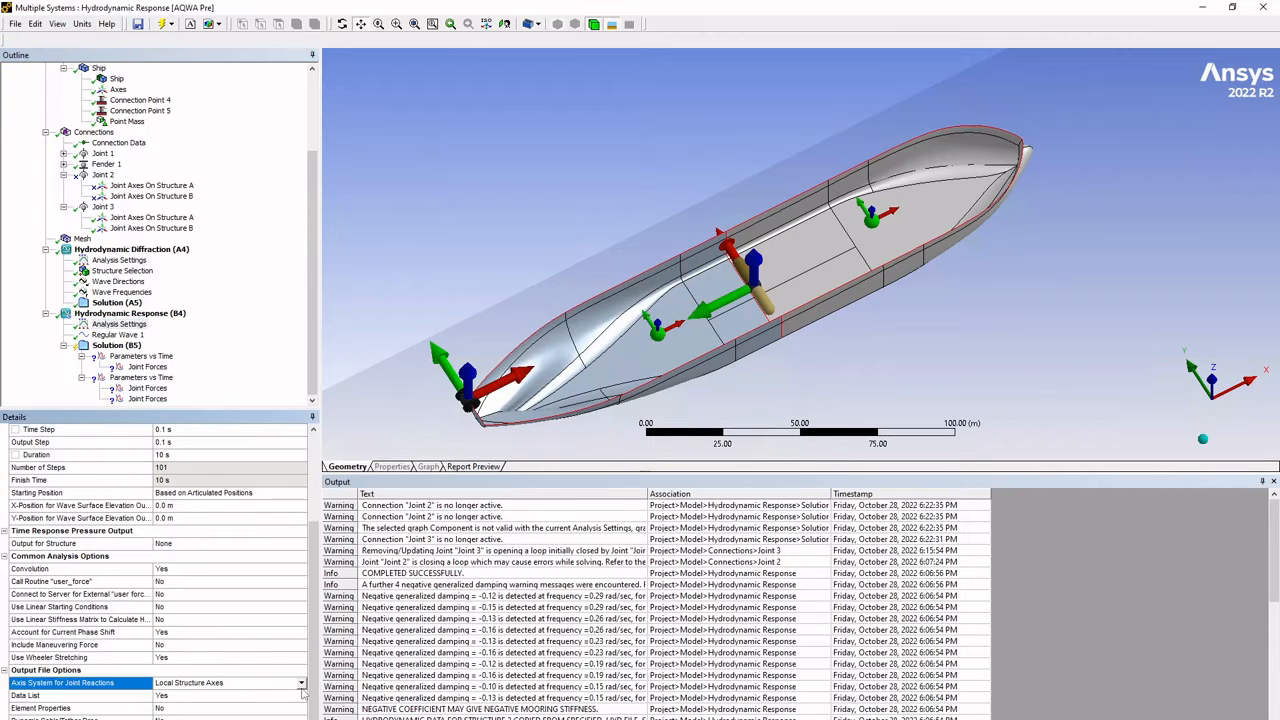
click(301, 683)
click(204, 704)
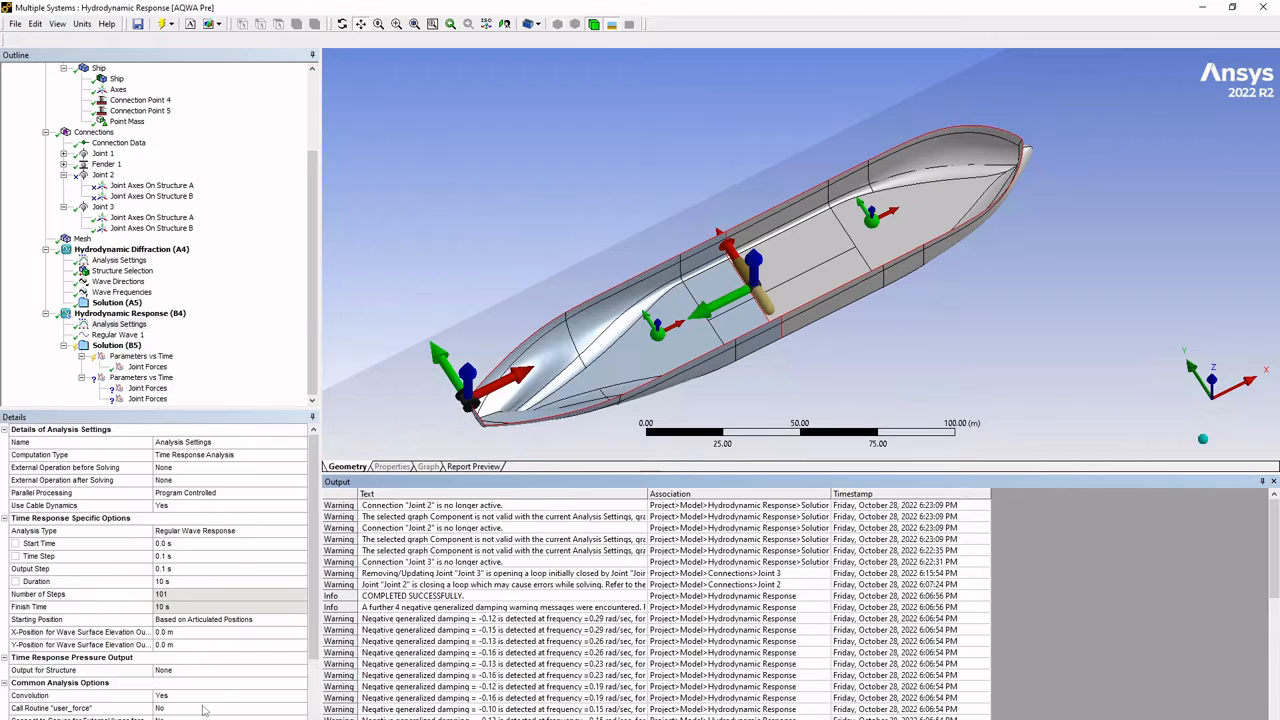
- Switch the axis system for joint reactions back to Local Structure Axes in the output file options
scroll(203, 710, down, 3)
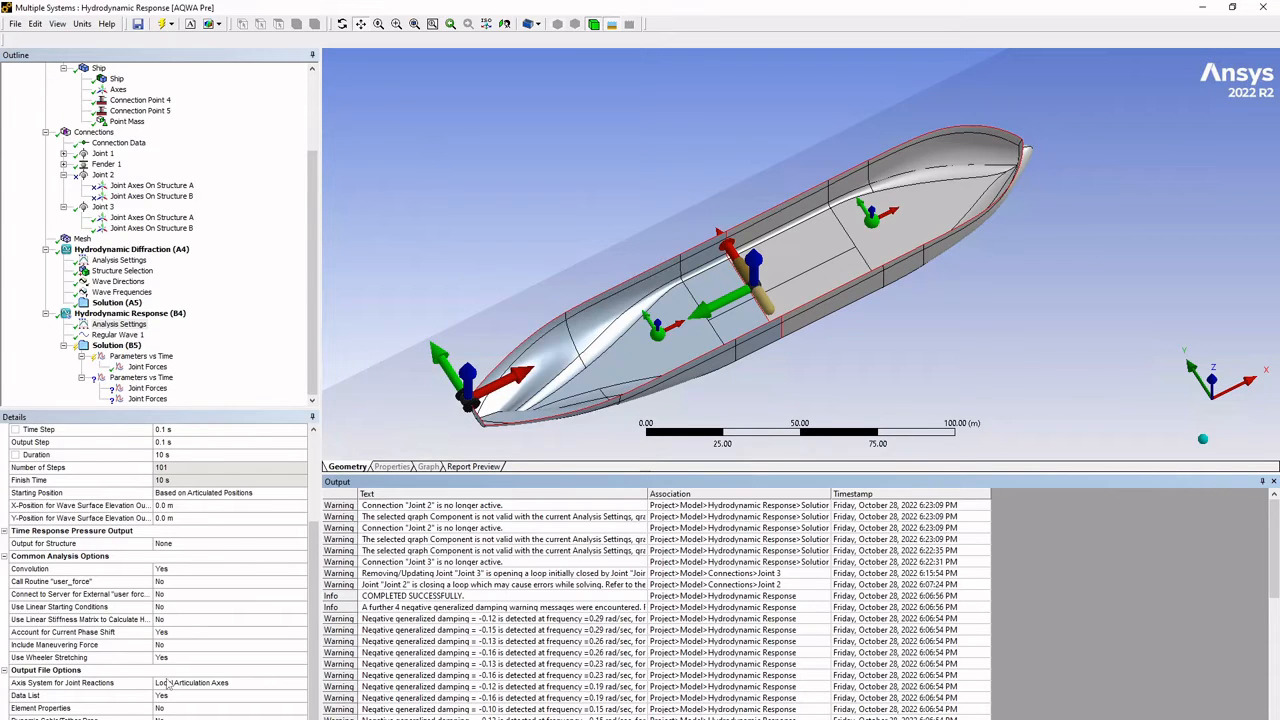
click(297, 687)
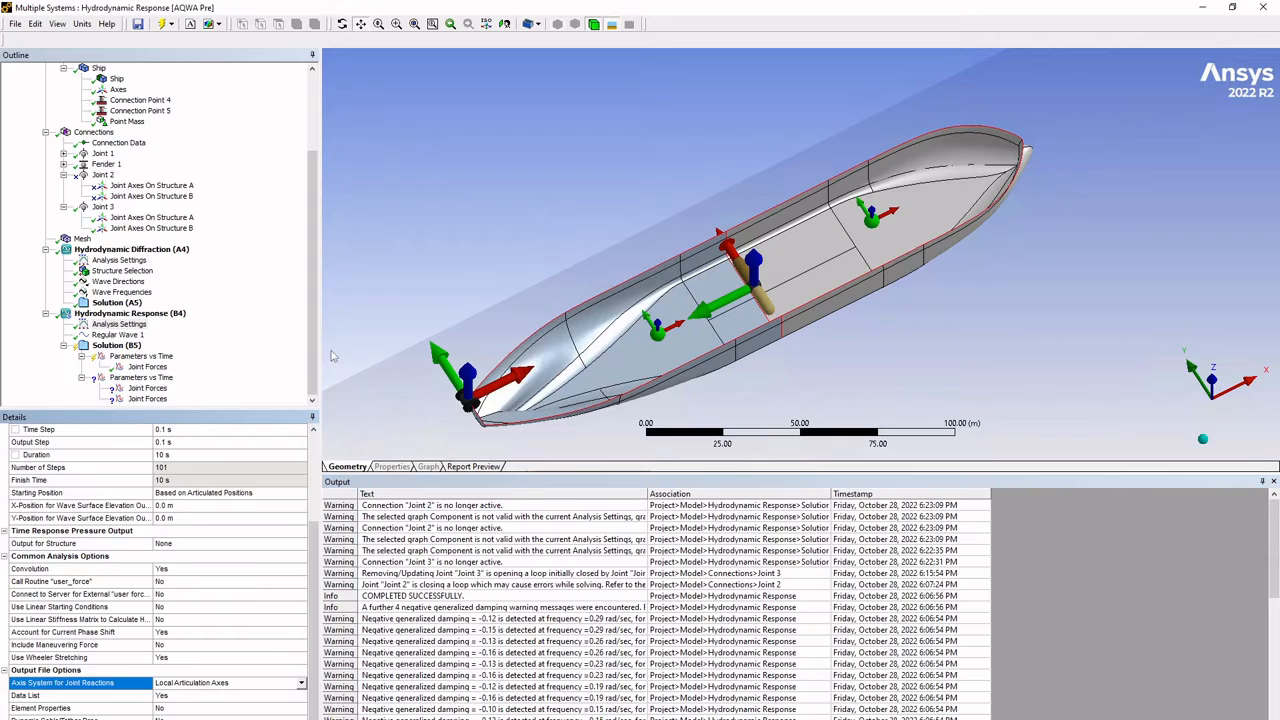
click(301, 683)
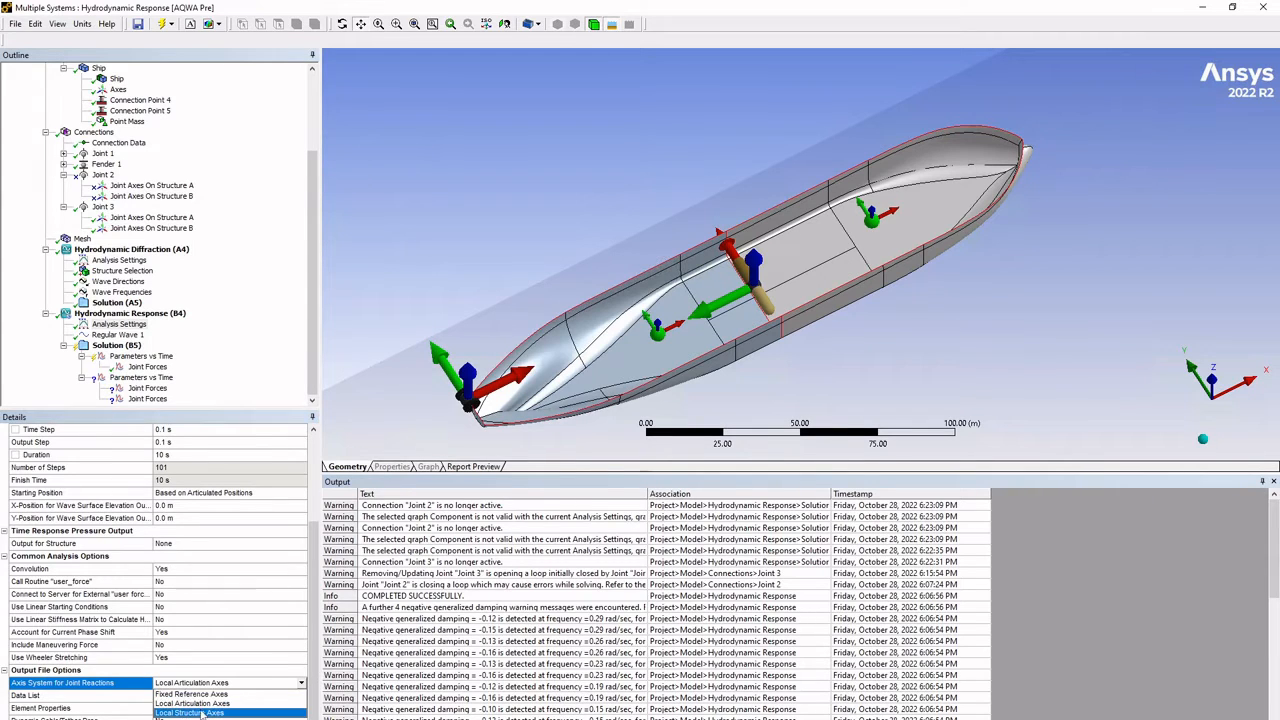
click(199, 713)
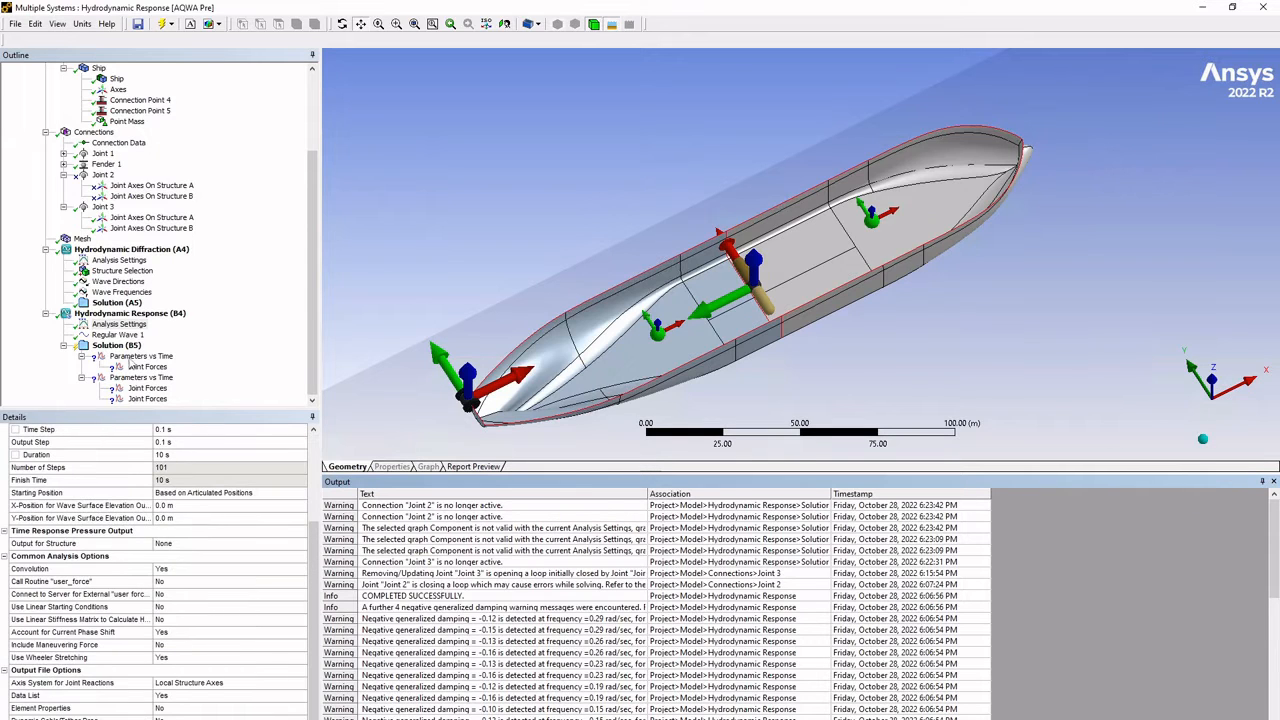
- Reassign the Local Structure Z Joint Forces line to the Joint 3 connection
click(141, 389)
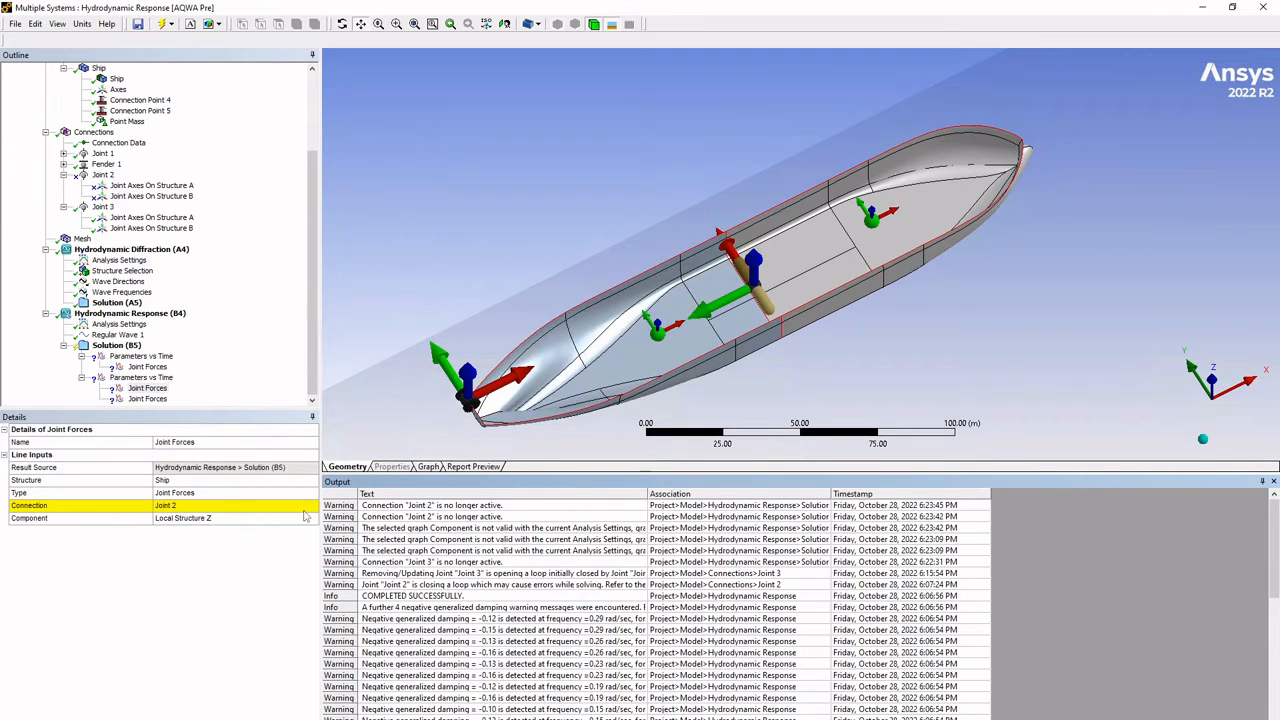
click(313, 513)
click(312, 506)
click(180, 527)
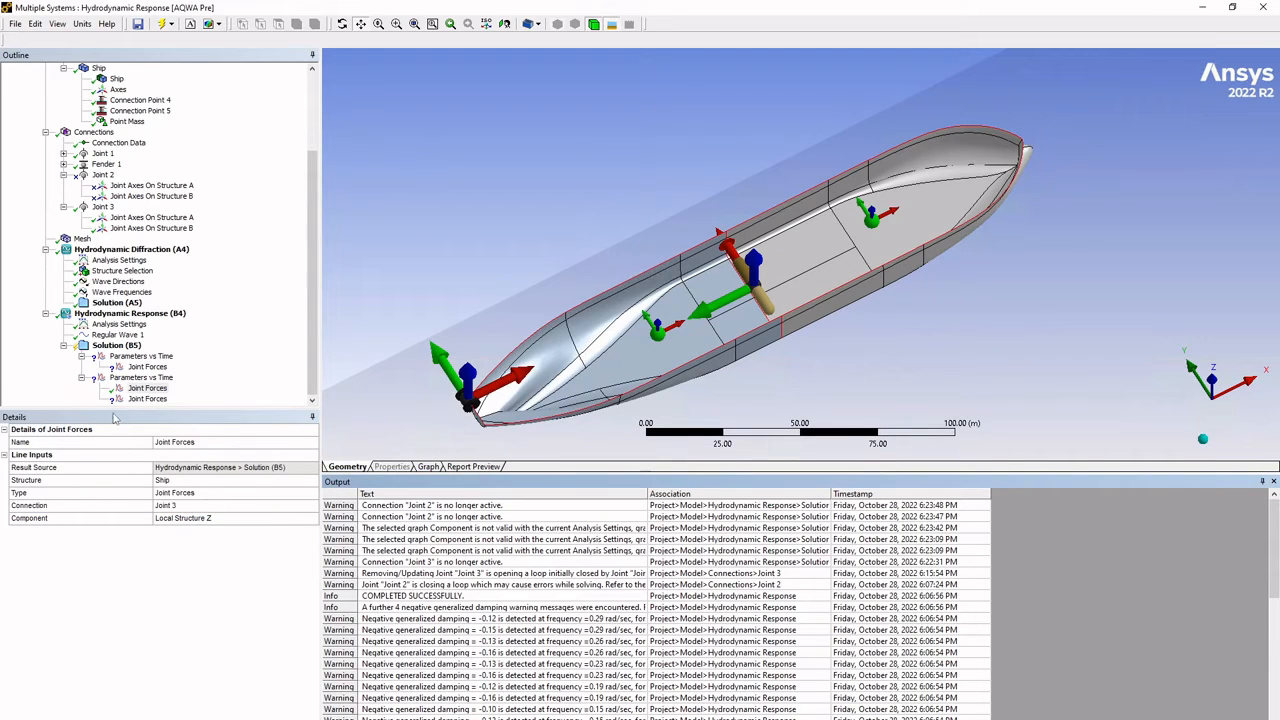
- Set the duplicated Joint Forces line's connection to Joint 3 and its component to Local Structure RX
click(148, 399)
click(289, 510)
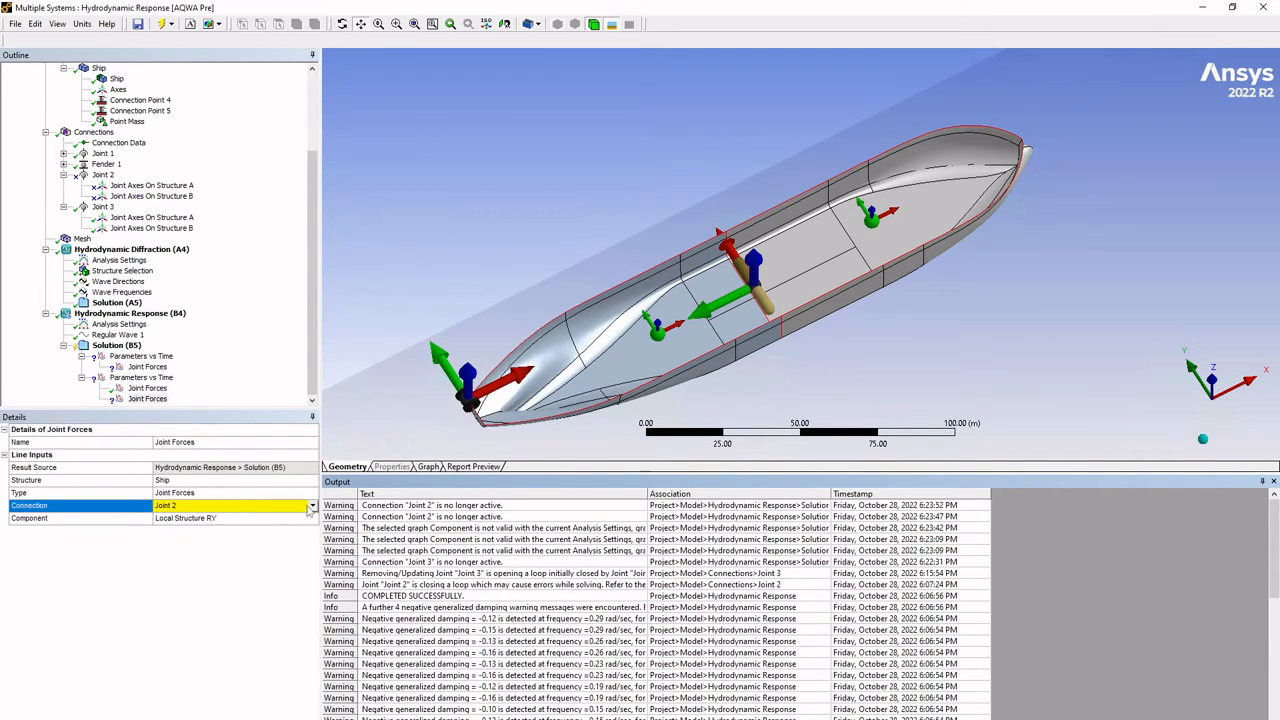
click(313, 507)
click(206, 526)
click(208, 520)
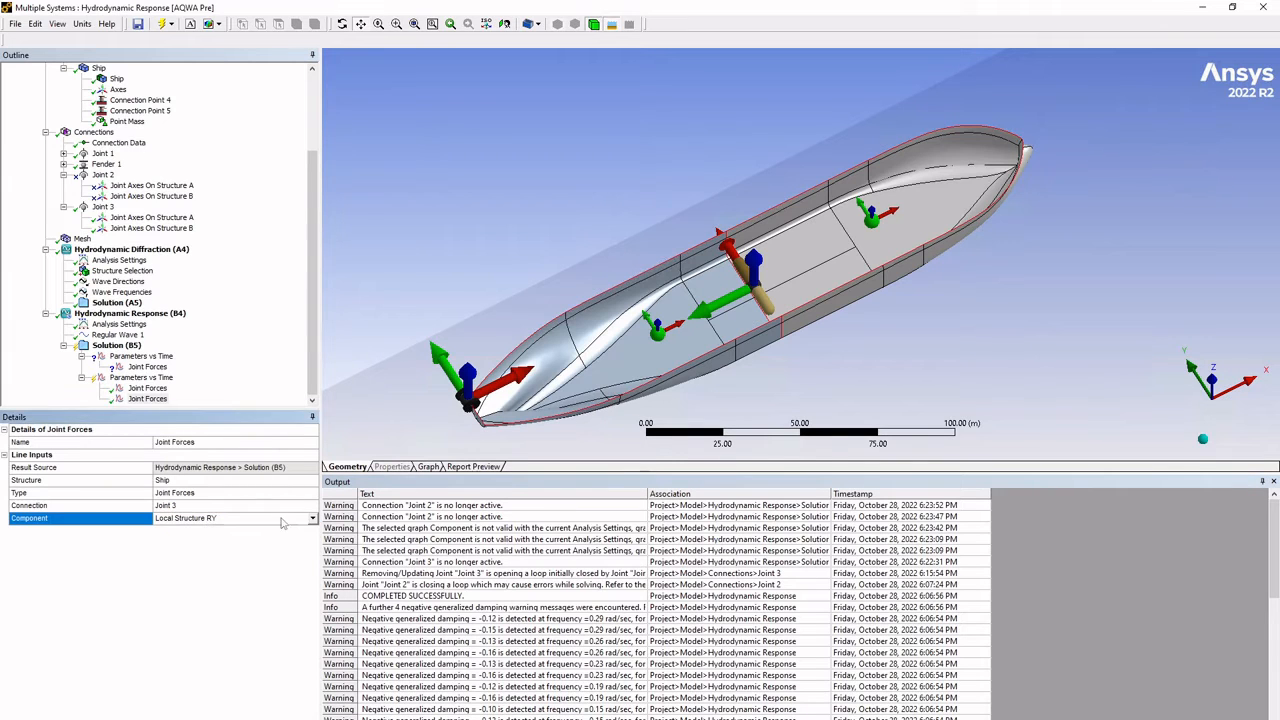
click(312, 518)
click(205, 557)
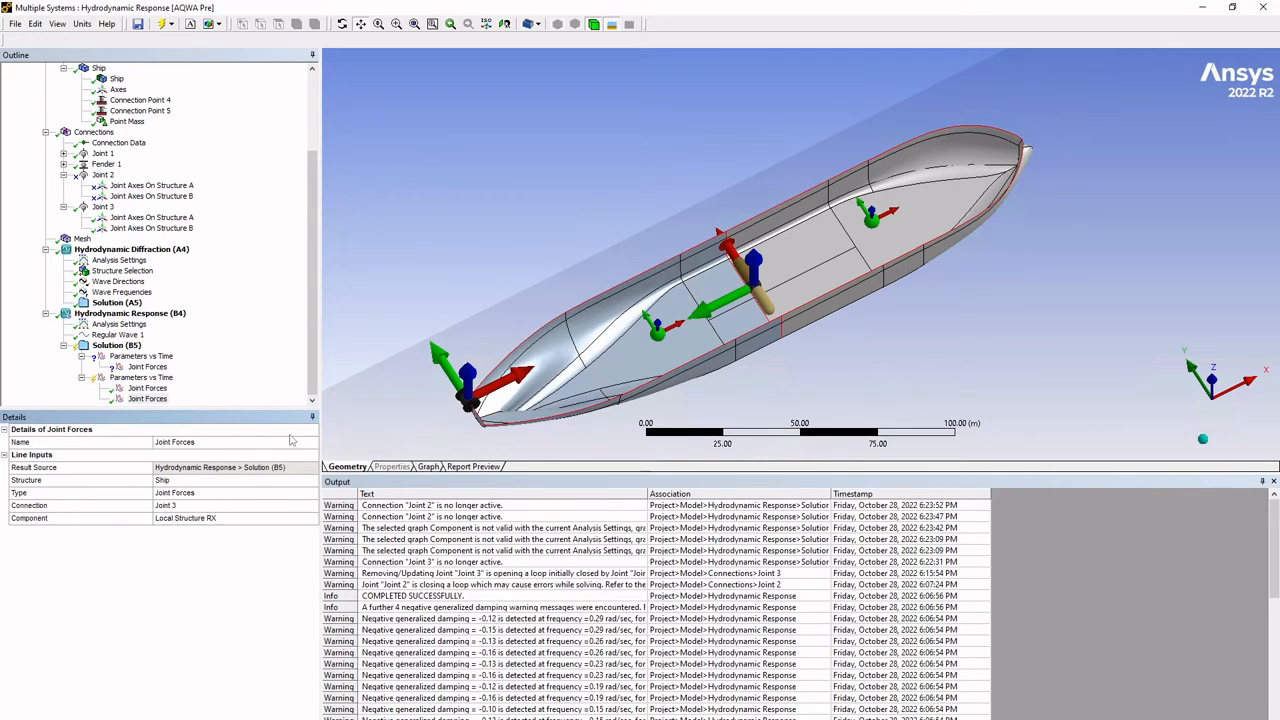
scroll(108, 300, up, 3)
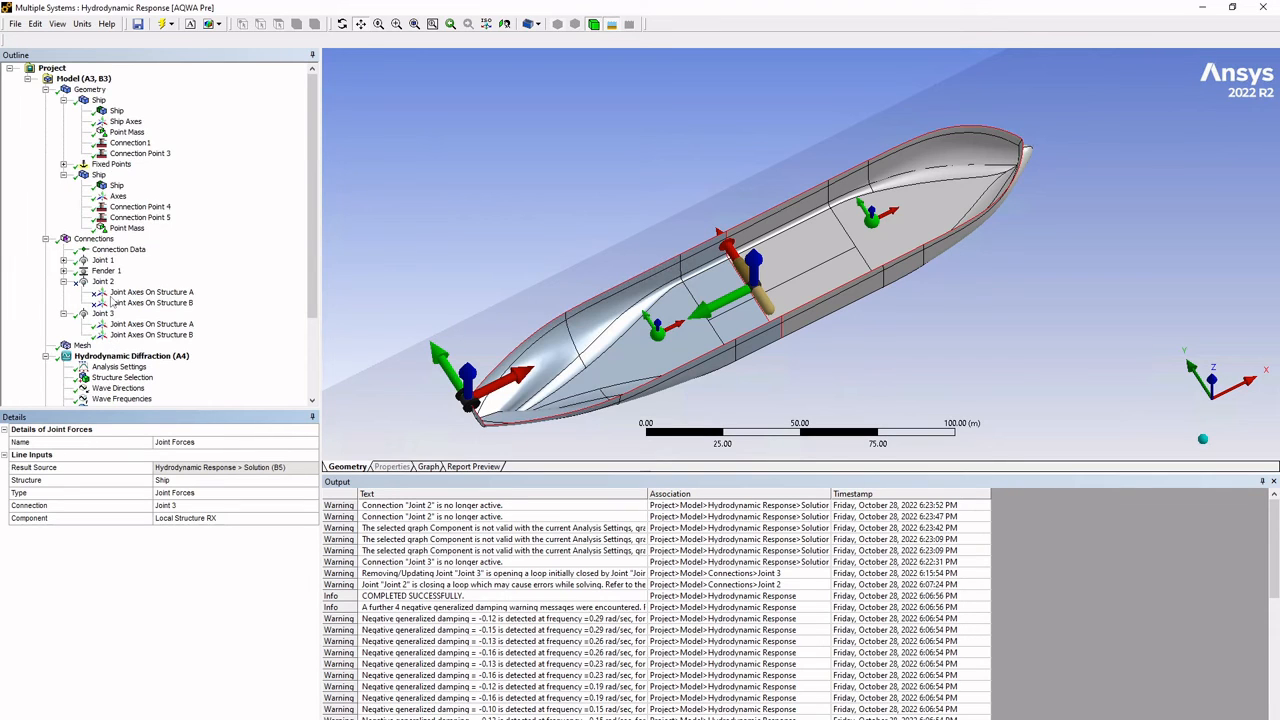